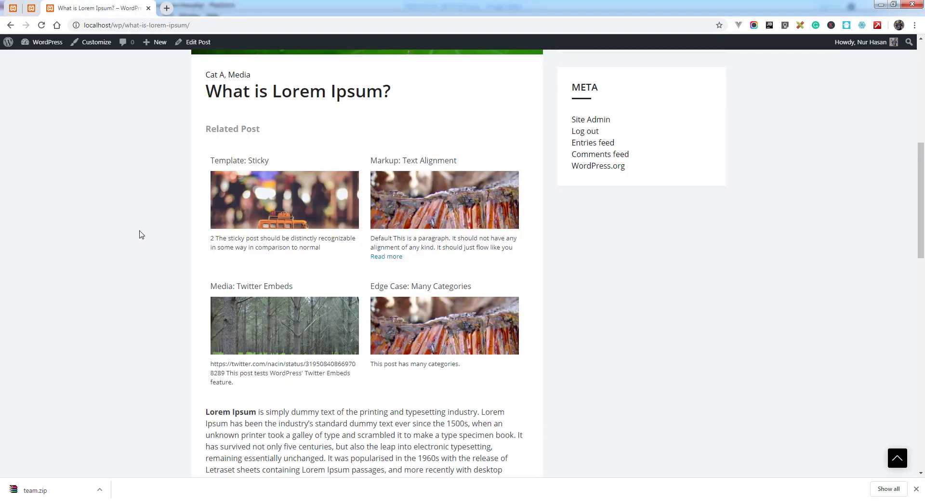
Highlight the Related Post heading and the Sticky post excerpt text on the post.
{"action": "left_click_drag", "start_coordinate": [207, 128], "coordinate": [264, 133]}
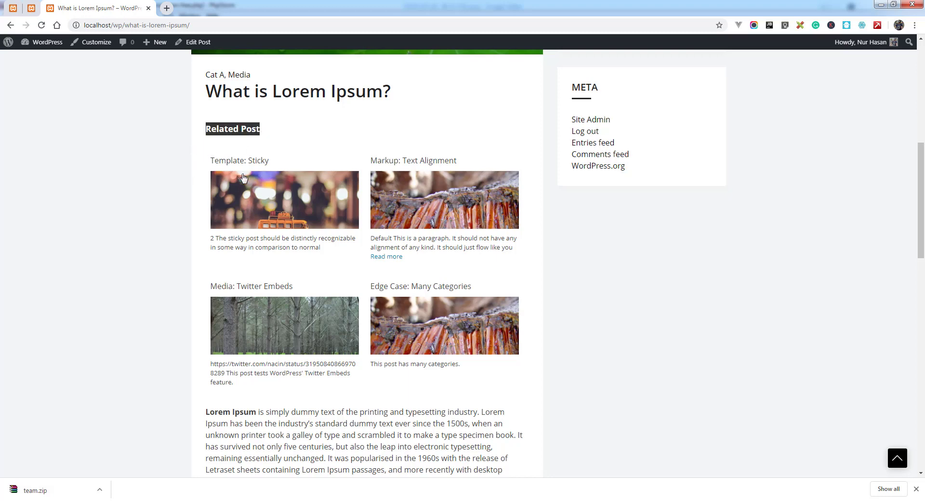
{"action": "left_click_drag", "start_coordinate": [249, 238], "coordinate": [295, 238]}
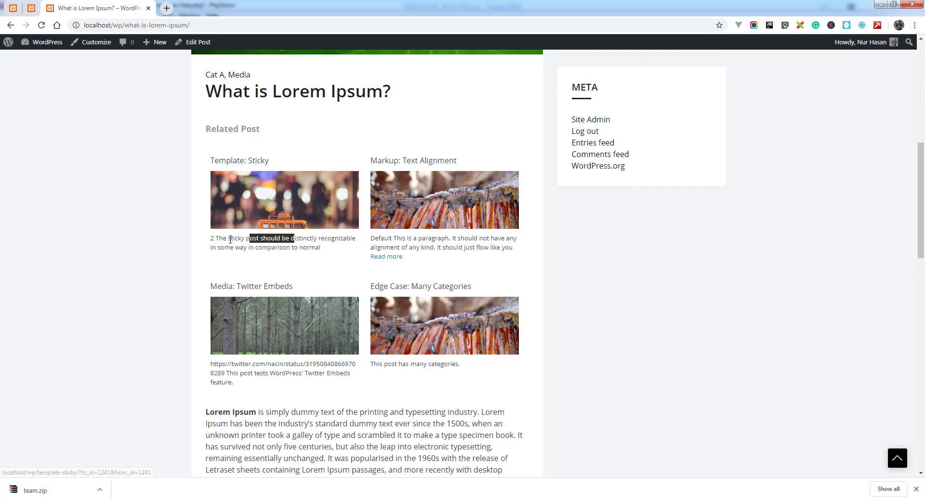
{"action": "left_click_drag", "start_coordinate": [228, 238], "coordinate": [258, 248]}
Switch to Related Post Settings and open the Elements section.
{"action": "left_click", "coordinate": [166, 243]}
{"action": "left_click", "coordinate": [32, 9]}
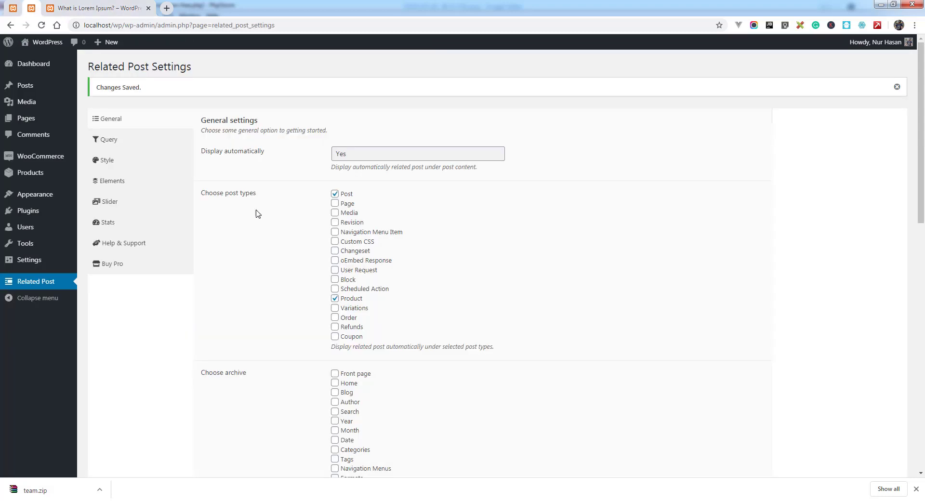
{"action": "left_click", "coordinate": [114, 182]}
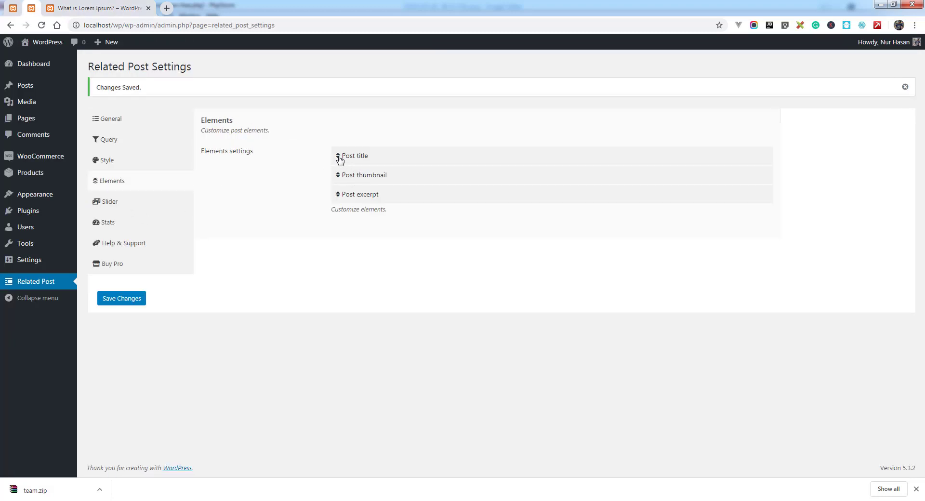
Reorder elements to thumbnail, excerpt, then title, save, and reload the post to view it.
{"action": "left_click_drag", "start_coordinate": [339, 159], "coordinate": [360, 171]}
{"action": "left_click", "coordinate": [336, 195]}
{"action": "left_click", "coordinate": [340, 198]}
{"action": "left_click", "coordinate": [131, 299]}
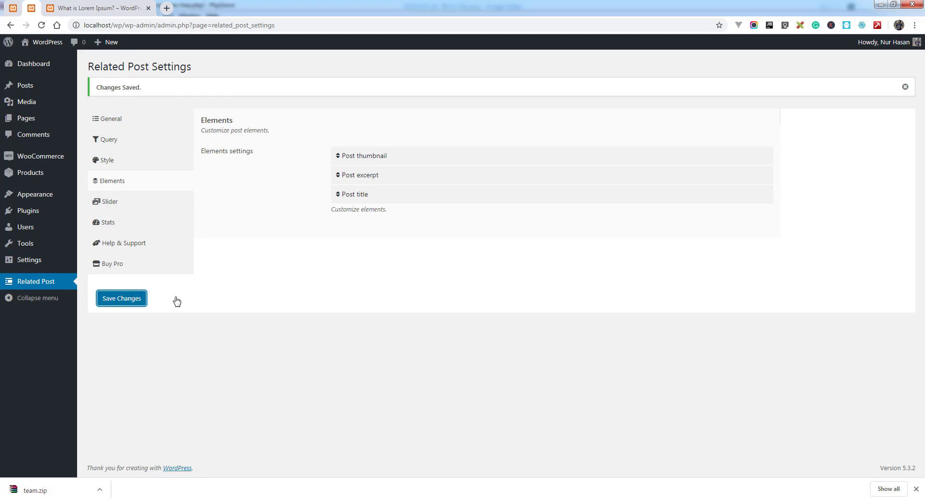
{"action": "left_click", "coordinate": [97, 8]}
{"action": "left_click", "coordinate": [42, 25]}
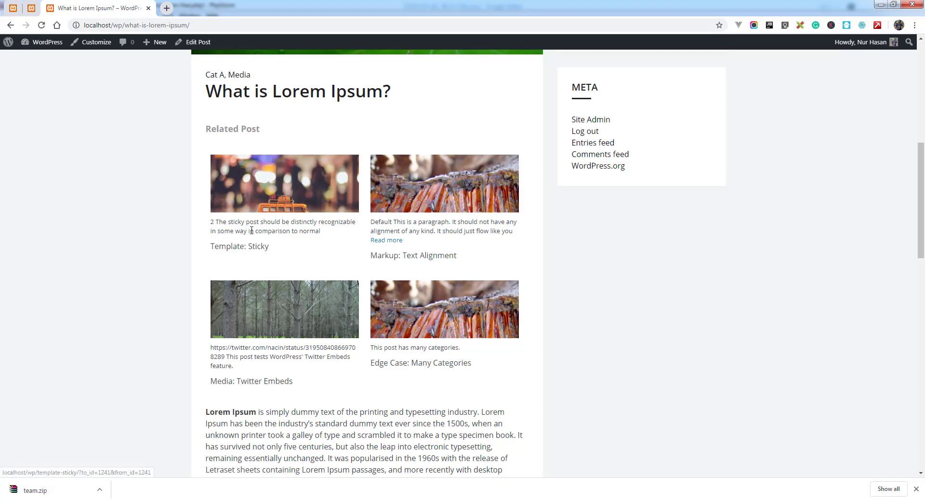
Set the Post thumbnail element's Hide option to Yes and save.
{"action": "left_click", "coordinate": [32, 9]}
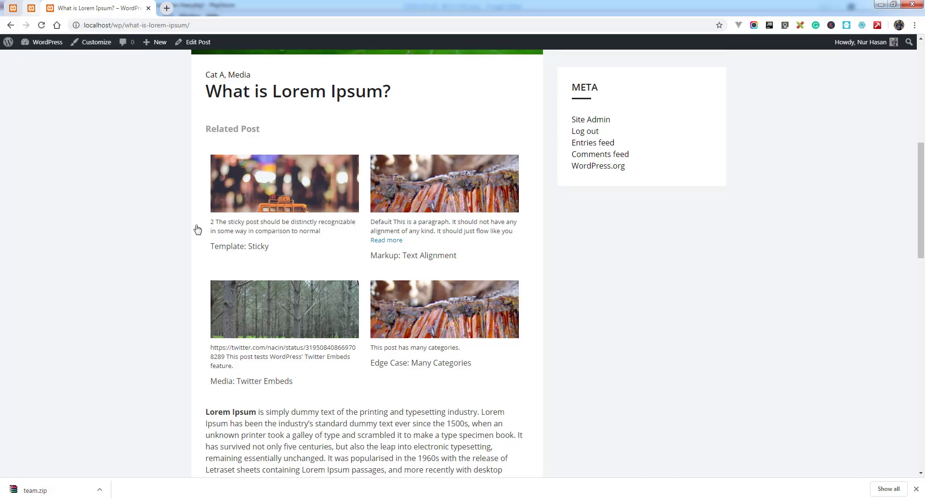
{"action": "left_click", "coordinate": [114, 182]}
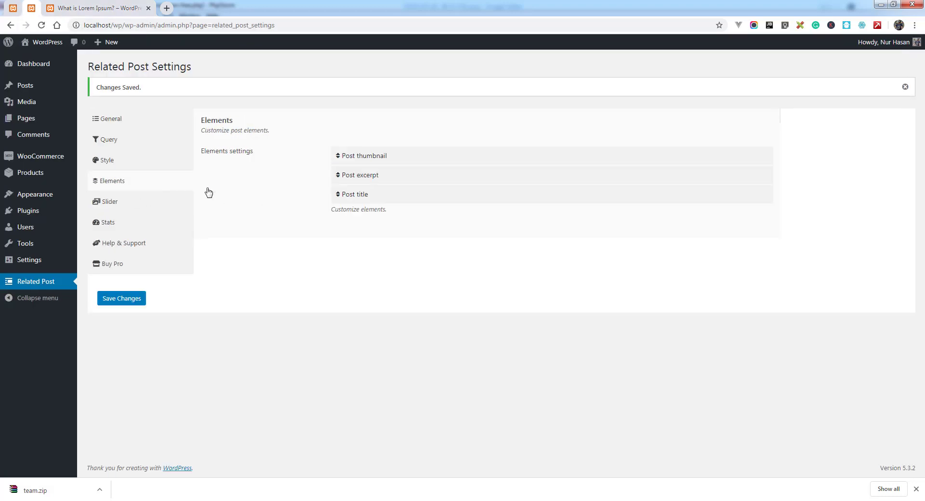
{"action": "left_click", "coordinate": [361, 159]}
{"action": "left_click", "coordinate": [367, 208]}
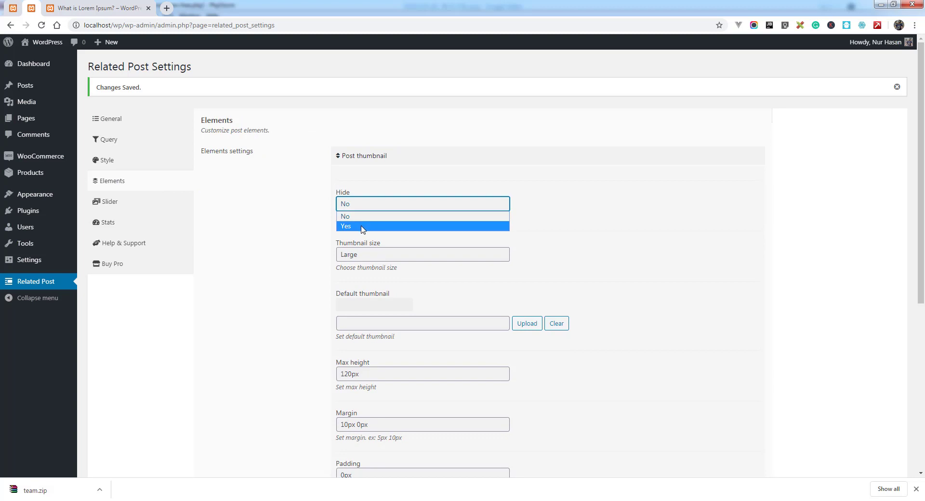
{"action": "left_click", "coordinate": [366, 228]}
{"action": "left_click", "coordinate": [361, 157]}
{"action": "left_click", "coordinate": [350, 157]}
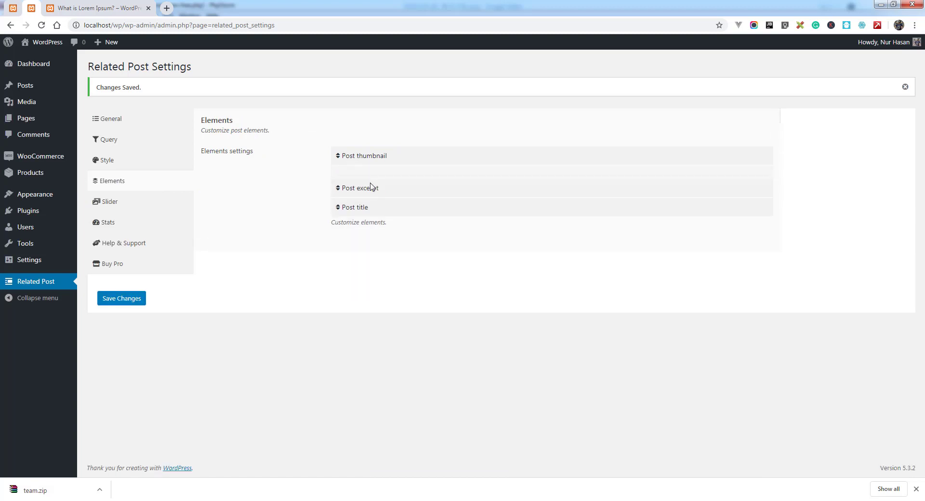
{"action": "left_click", "coordinate": [351, 161]}
{"action": "left_click", "coordinate": [353, 161]}
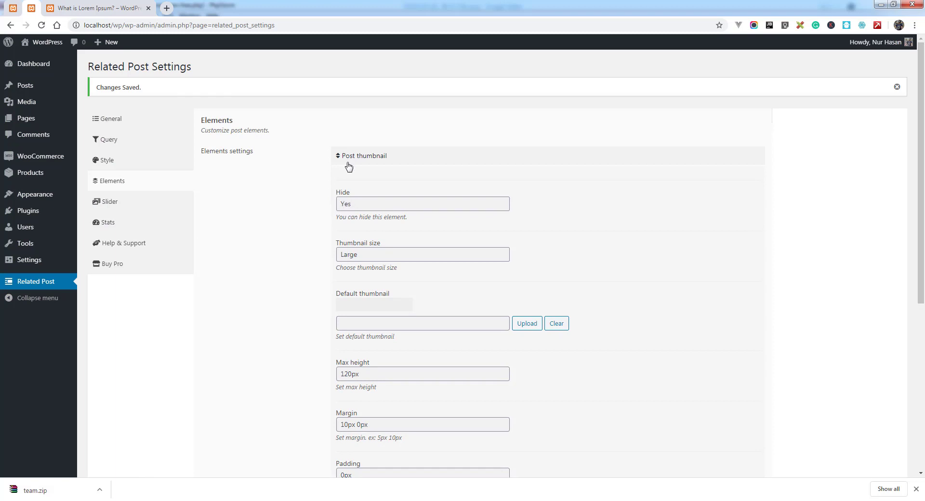
{"action": "left_click", "coordinate": [126, 301]}
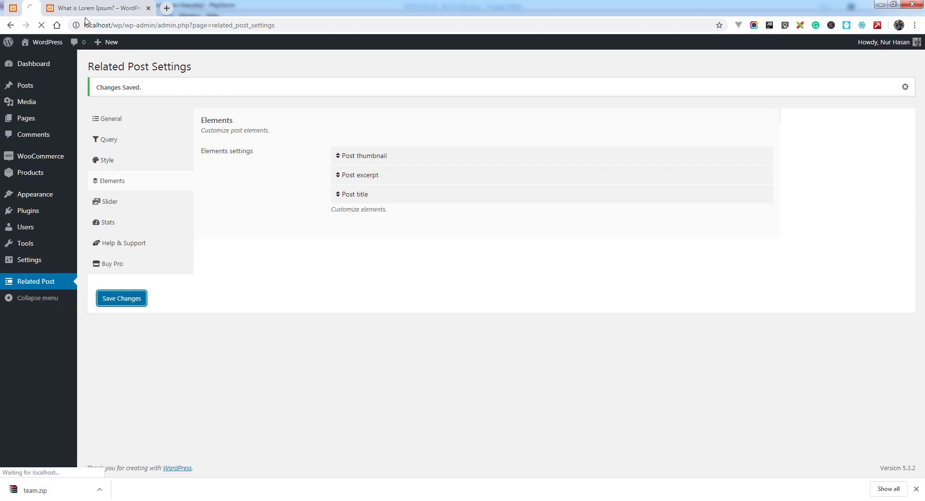
Reload the post to confirm thumbnails are gone, then return to the settings.
{"action": "left_click", "coordinate": [89, 13]}
{"action": "key", "text": "F5"}
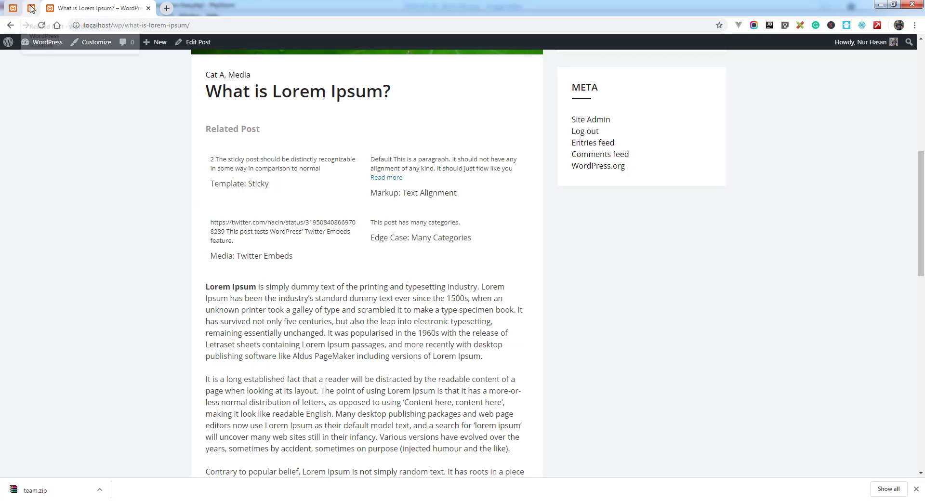
{"action": "key", "text": "ctrl+shift+Tab"}
Set the Post thumbnail element to be shown again.
{"action": "left_click", "coordinate": [111, 182]}
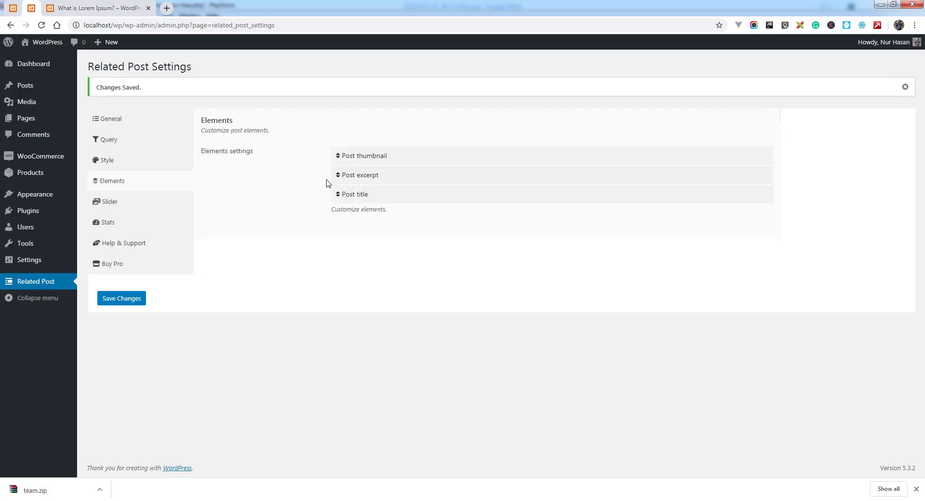
{"action": "left_click", "coordinate": [344, 160]}
{"action": "left_click", "coordinate": [353, 204]}
{"action": "left_click", "coordinate": [358, 171]}
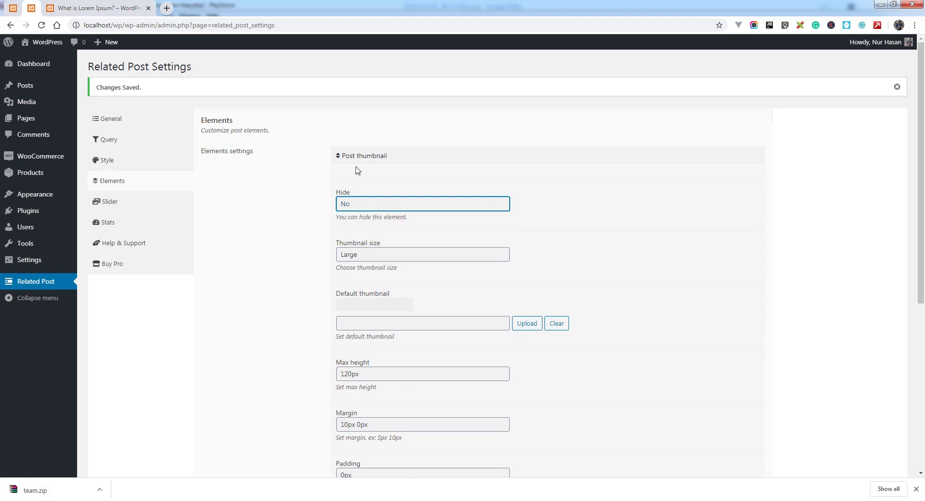
{"action": "left_click", "coordinate": [353, 156]}
{"action": "left_click", "coordinate": [357, 156]}
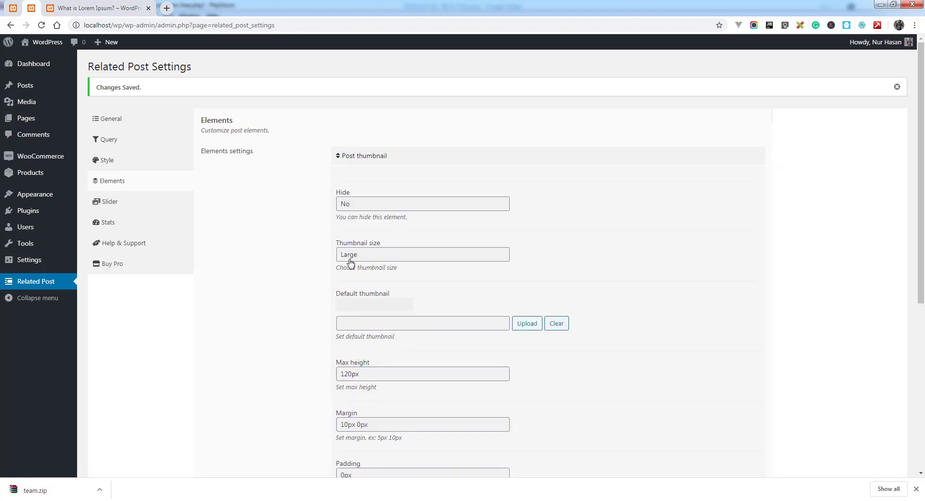
Keep the Large thumbnail size and choose the pennant image as the default thumbnail.
{"action": "scroll", "coordinate": [309, 268], "scroll_direction": "down", "scroll_amount": 1}
{"action": "left_click", "coordinate": [363, 208]}
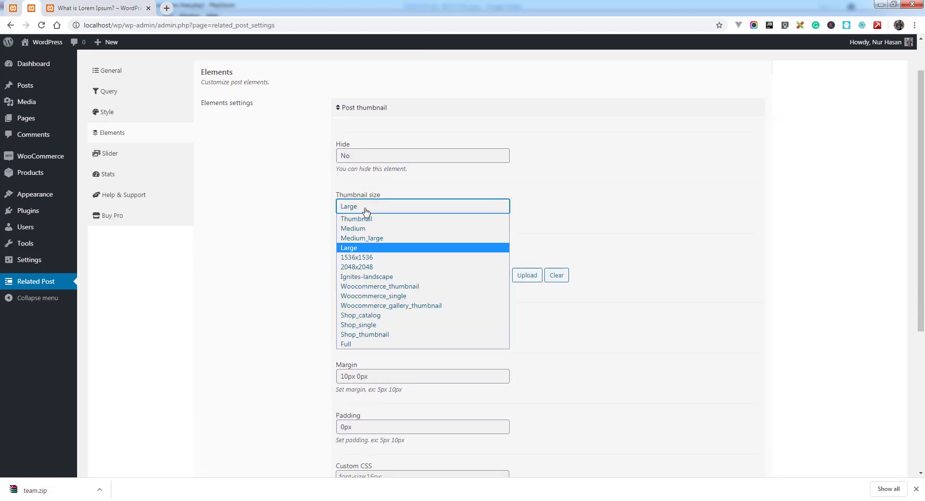
{"action": "left_click", "coordinate": [310, 219]}
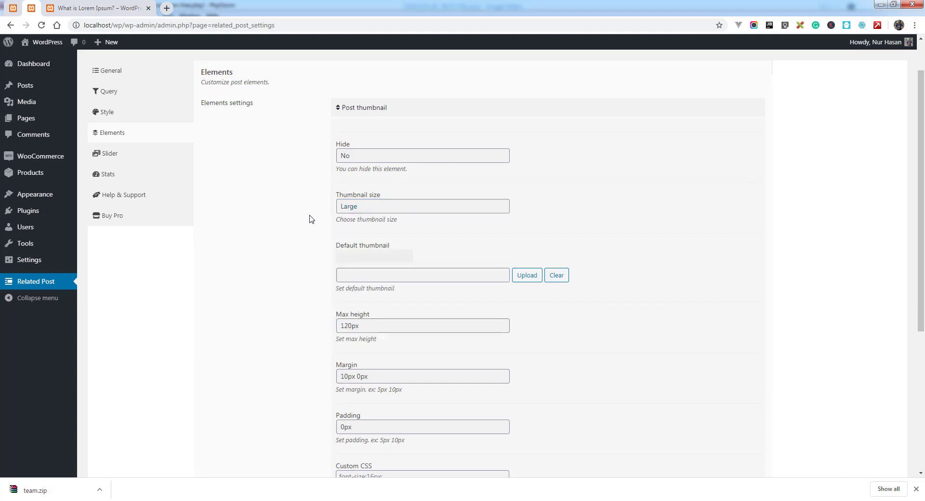
{"action": "scroll", "coordinate": [357, 271], "scroll_direction": "down", "scroll_amount": 1}
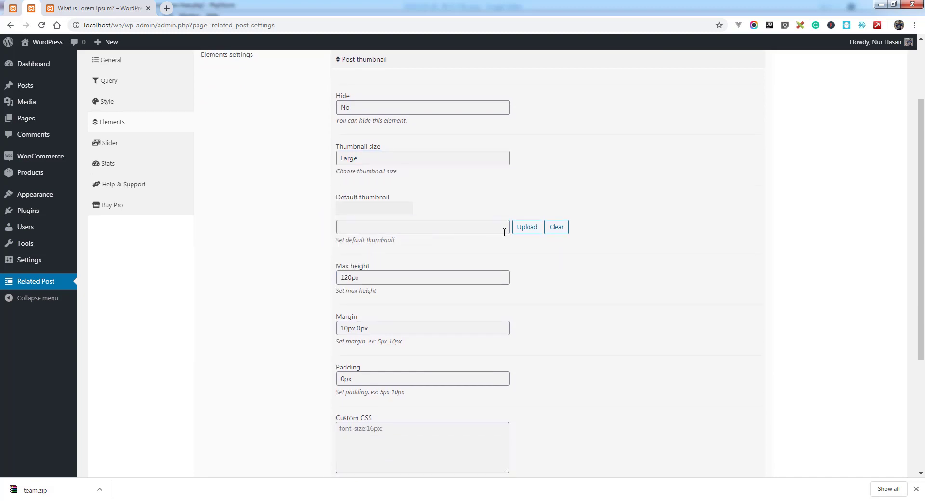
{"action": "left_click", "coordinate": [521, 228]}
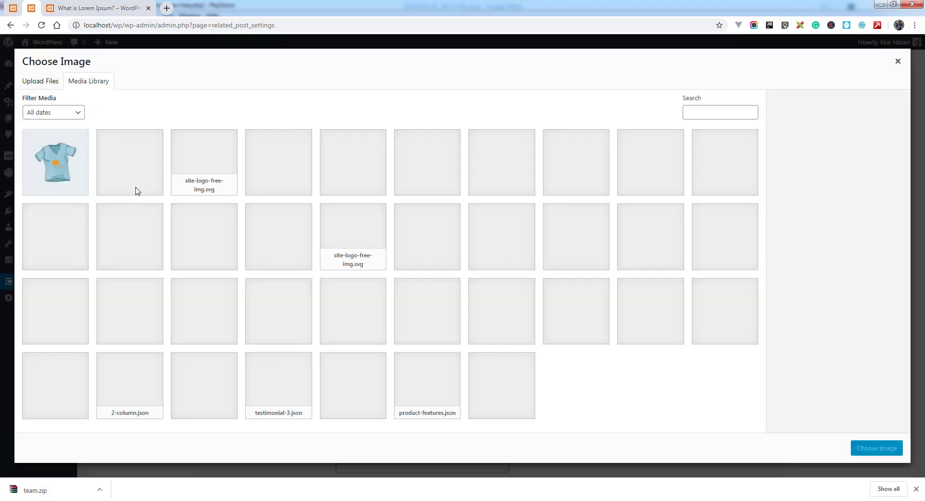
{"action": "scroll", "coordinate": [95, 318], "scroll_direction": "down", "scroll_amount": 6}
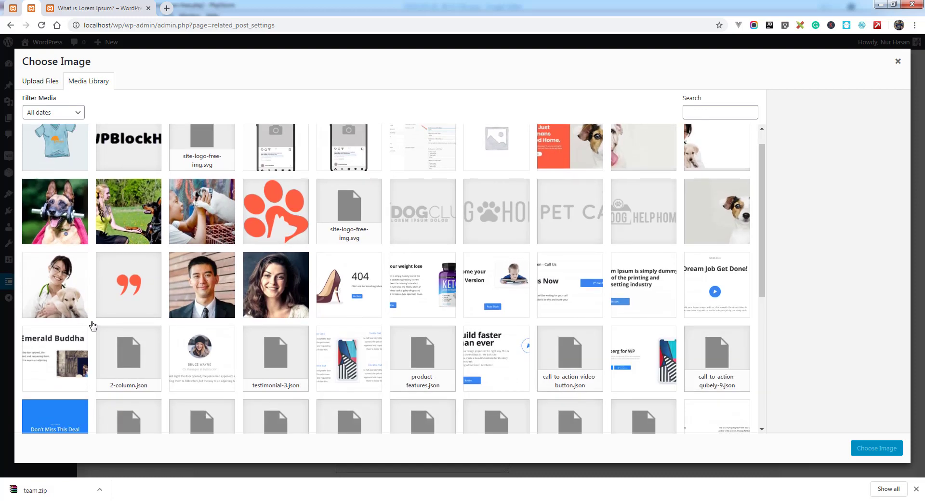
{"action": "scroll", "coordinate": [95, 318], "scroll_direction": "down", "scroll_amount": 1}
{"action": "left_click", "coordinate": [349, 273]}
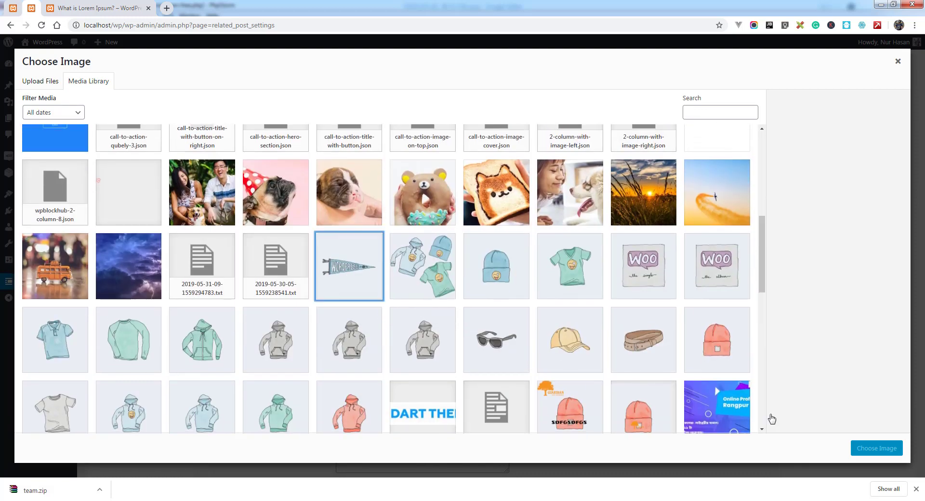
{"action": "left_click", "coordinate": [875, 448]}
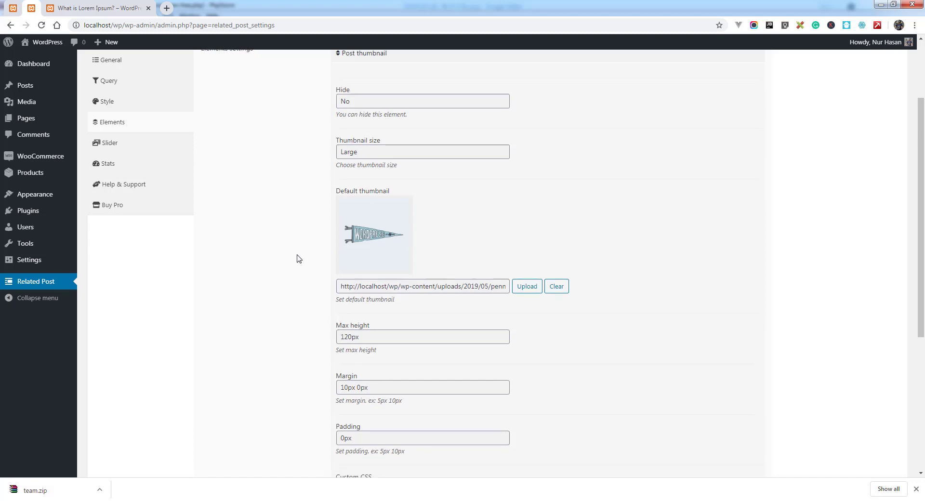
Change the thumbnail max height from 120px to 180px and save.
{"action": "scroll", "coordinate": [318, 260], "scroll_direction": "down", "scroll_amount": 1}
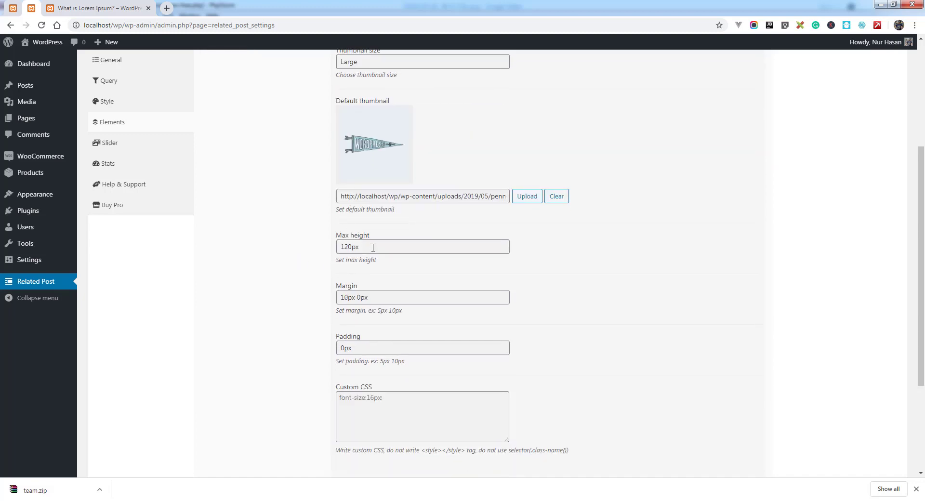
{"action": "left_click_drag", "start_coordinate": [373, 247], "coordinate": [304, 253]}
{"action": "left_click", "coordinate": [350, 246]}
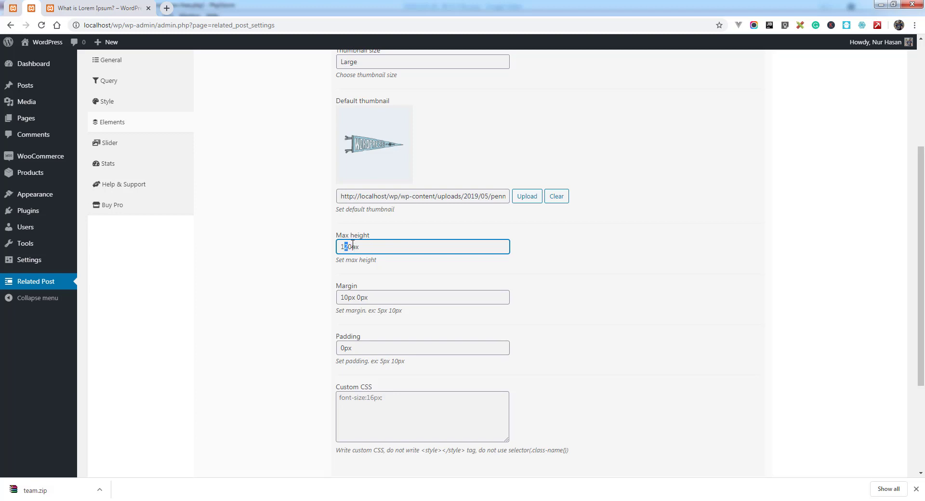
{"action": "scroll", "coordinate": [281, 281], "scroll_direction": "down", "scroll_amount": 3}
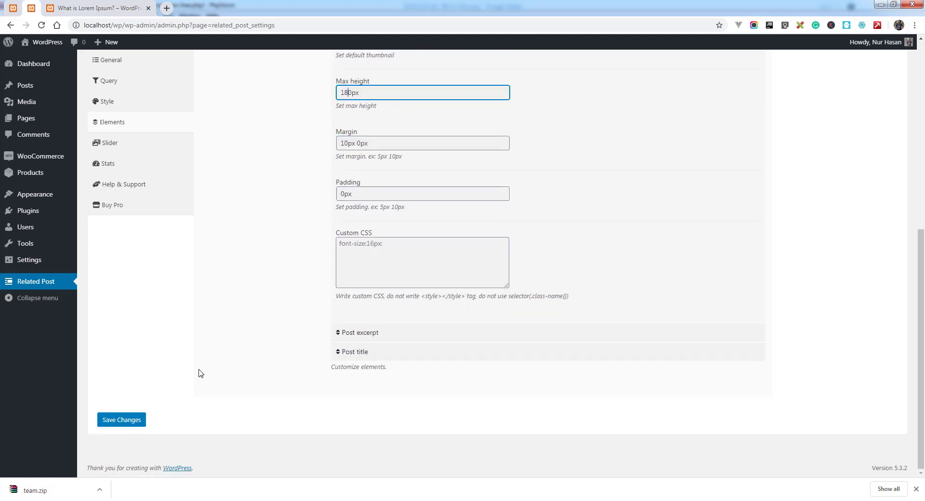
{"action": "left_click", "coordinate": [122, 423]}
Reload the What is Lorem Ipsum? post to check thumbnails, then return to settings.
{"action": "left_click", "coordinate": [105, 10]}
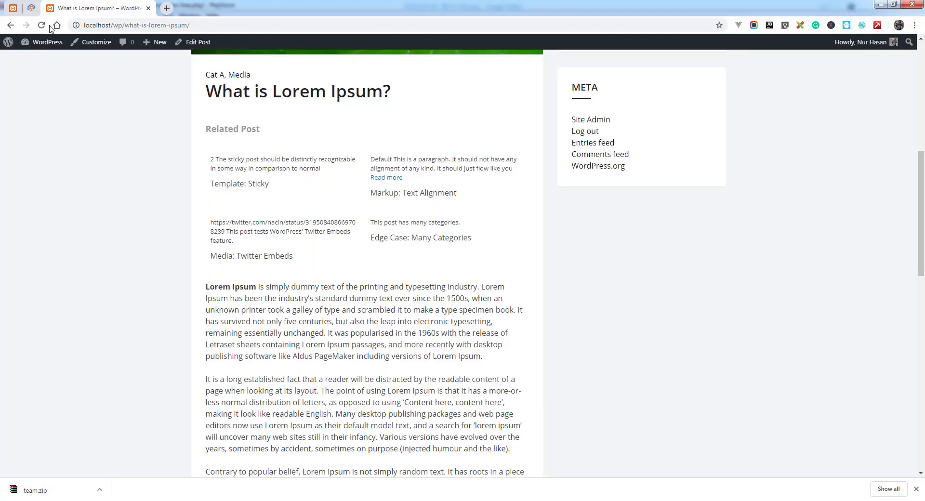
{"action": "key", "text": "F5"}
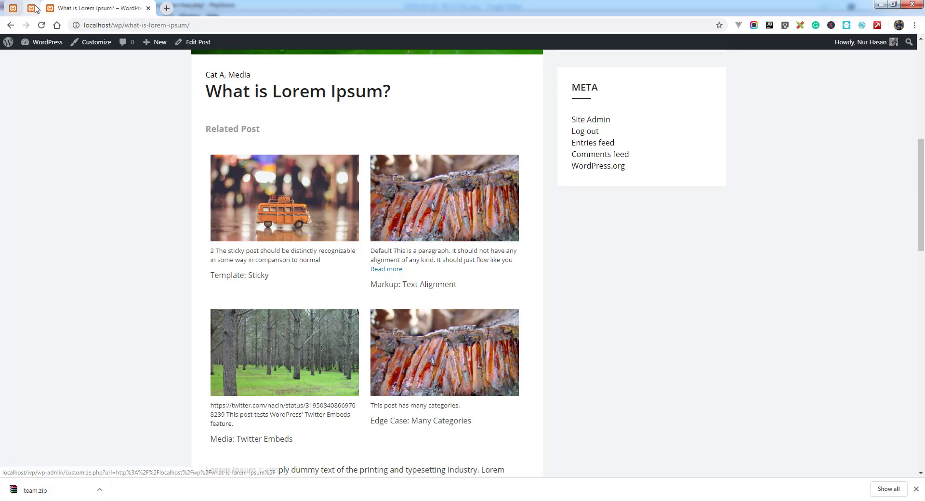
{"action": "key", "text": "ctrl+shift+Tab"}
Open Elements and look over the thumbnail margin, padding and custom CSS fields.
{"action": "left_click", "coordinate": [123, 184]}
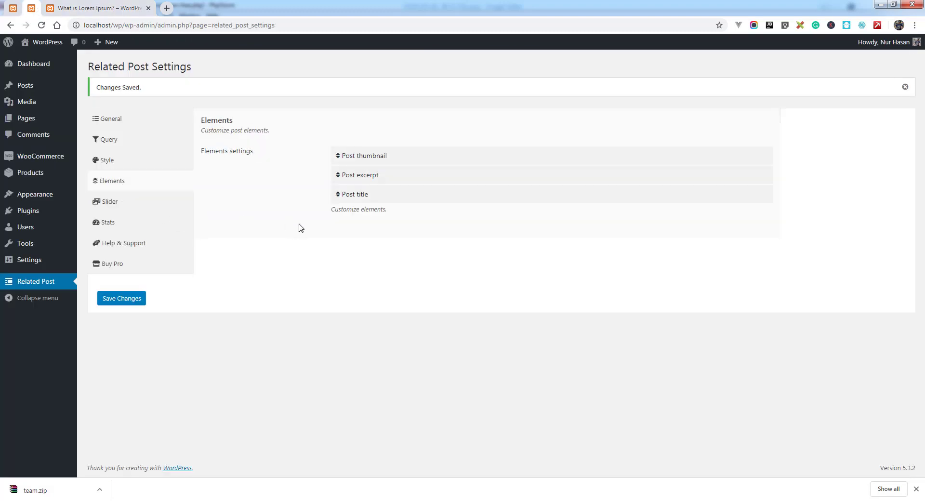
{"action": "scroll", "coordinate": [296, 293], "scroll_direction": "down", "scroll_amount": 5}
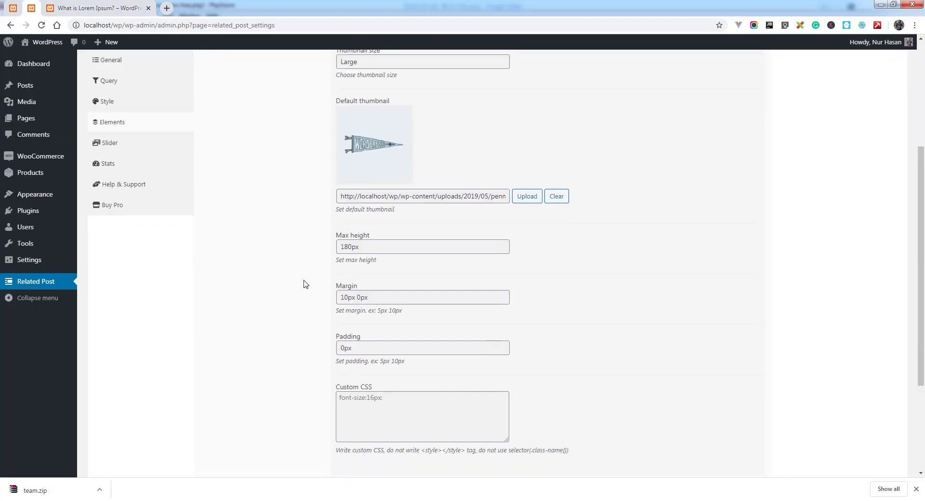
{"action": "left_click_drag", "start_coordinate": [395, 250], "coordinate": [302, 261]}
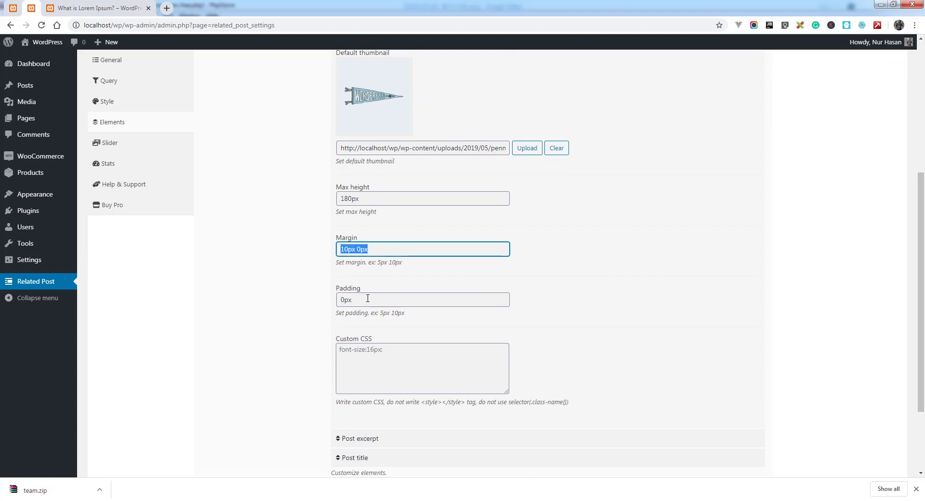
{"action": "left_click_drag", "start_coordinate": [368, 298], "coordinate": [299, 314]}
{"action": "scroll", "coordinate": [300, 313], "scroll_direction": "down", "scroll_amount": 1}
{"action": "left_click", "coordinate": [343, 301]}
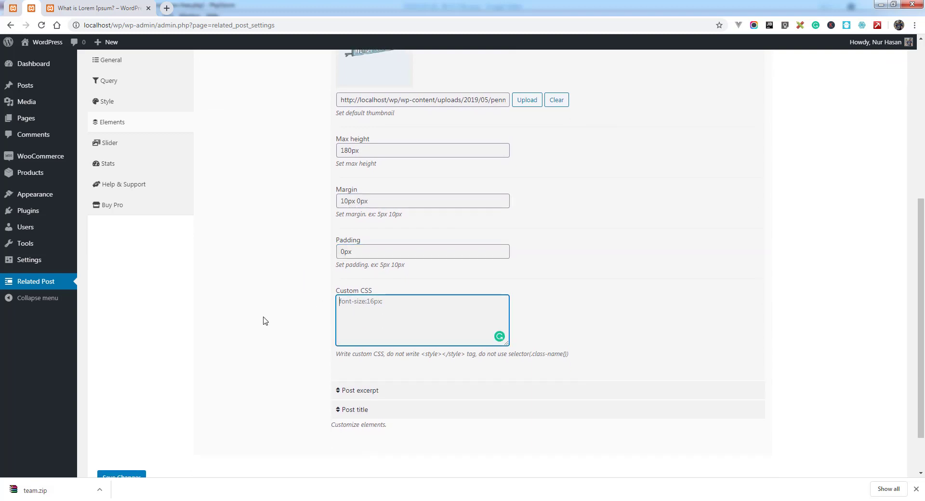
Change the Post excerpt word count from 20 to 10 and save.
{"action": "left_click", "coordinate": [338, 392]}
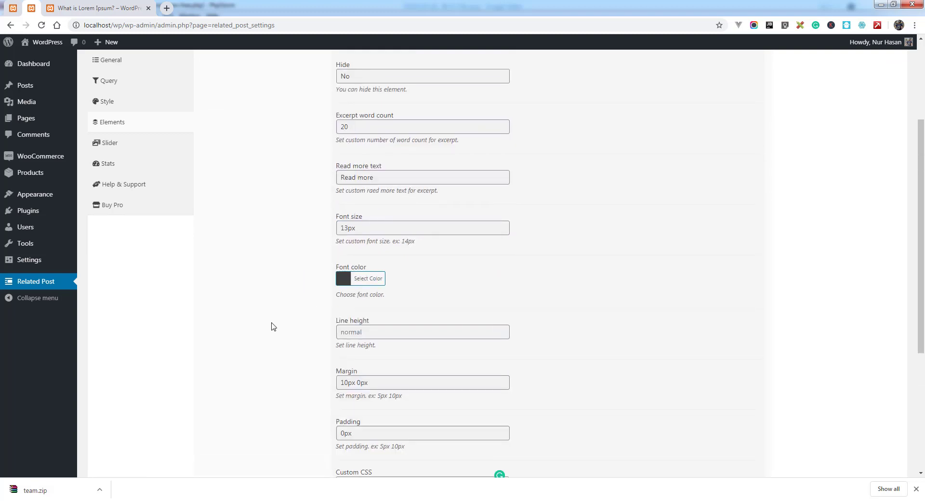
{"action": "scroll", "coordinate": [271, 326], "scroll_direction": "up", "scroll_amount": 3}
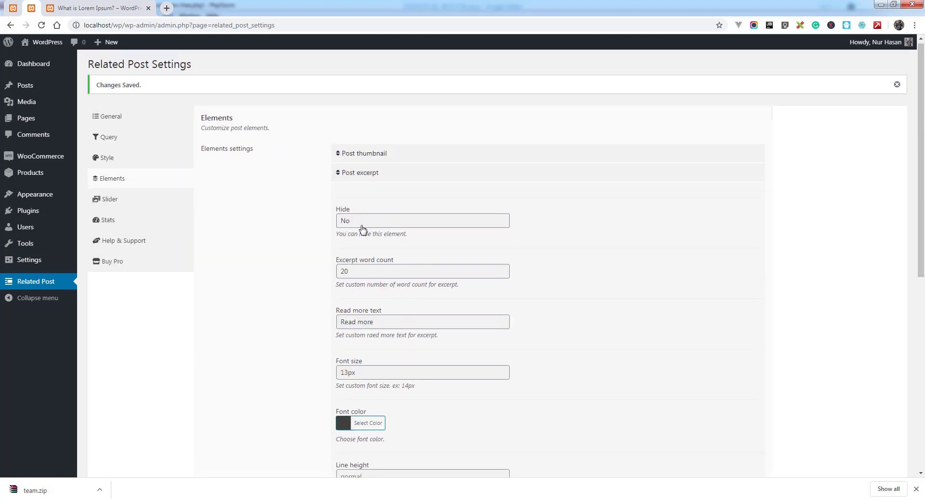
{"action": "left_click_drag", "start_coordinate": [366, 272], "coordinate": [328, 272]}
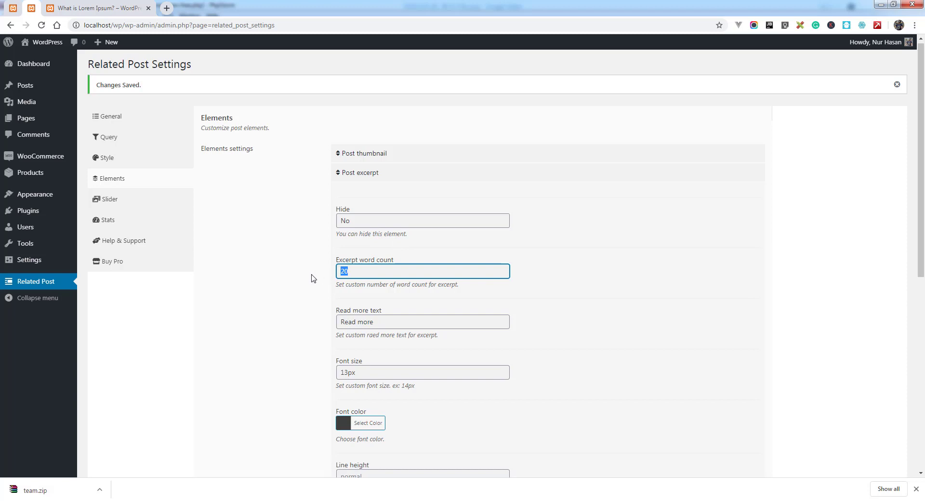
{"action": "scroll", "coordinate": [305, 273], "scroll_direction": "down", "scroll_amount": 1}
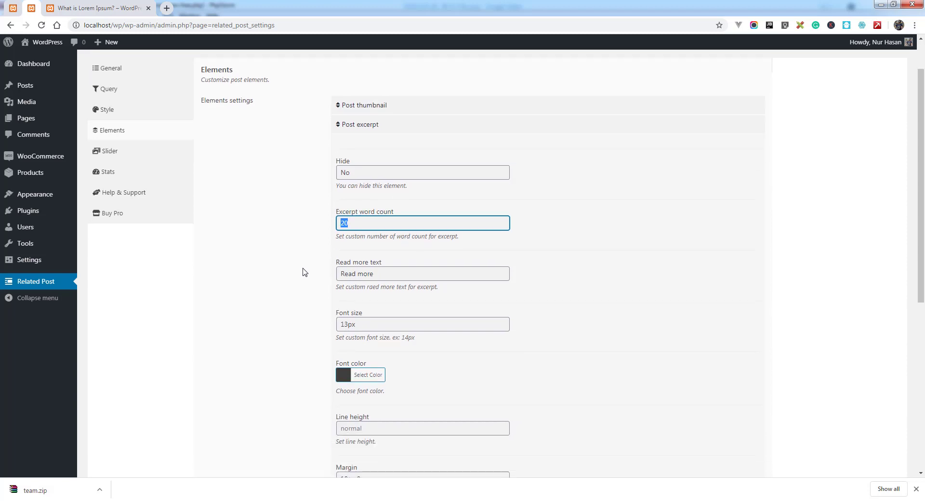
{"action": "type", "text": "1"}
{"action": "scroll", "coordinate": [286, 288], "scroll_direction": "down", "scroll_amount": 7}
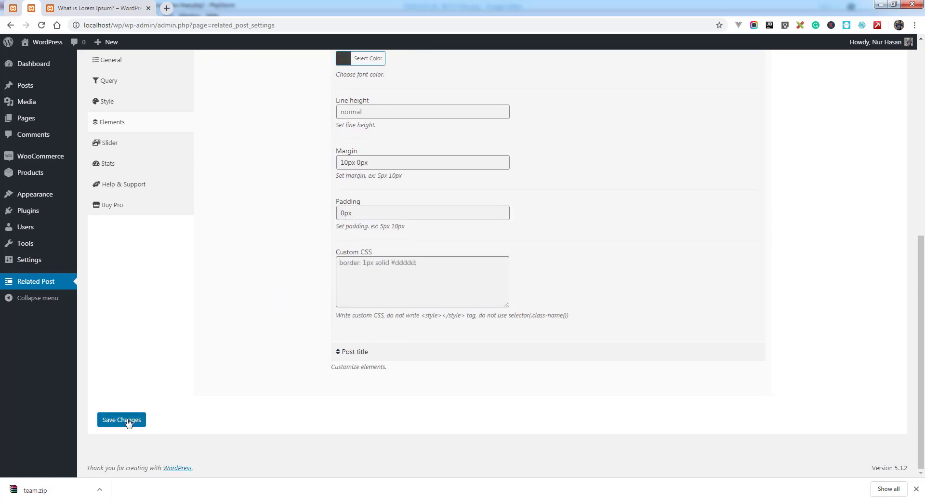
{"action": "left_click", "coordinate": [135, 418]}
Reload the What is Lorem Ipsum? post and highlight a shortened related-post excerpt.
{"action": "left_click", "coordinate": [112, 10]}
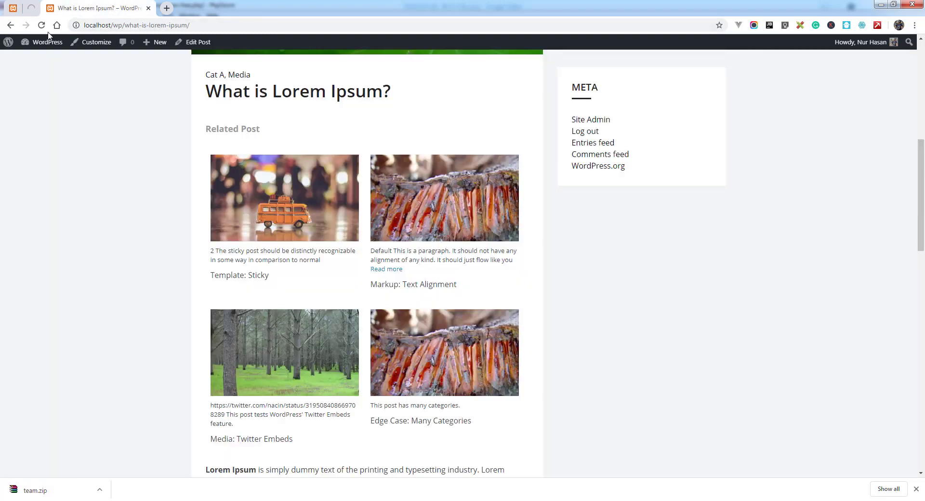
{"action": "left_click", "coordinate": [42, 25]}
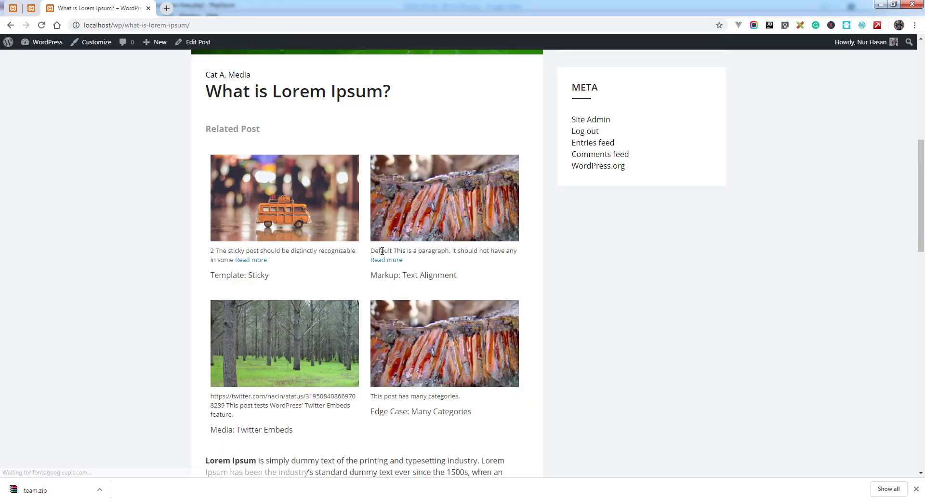
{"action": "left_click_drag", "start_coordinate": [371, 251], "coordinate": [489, 253]}
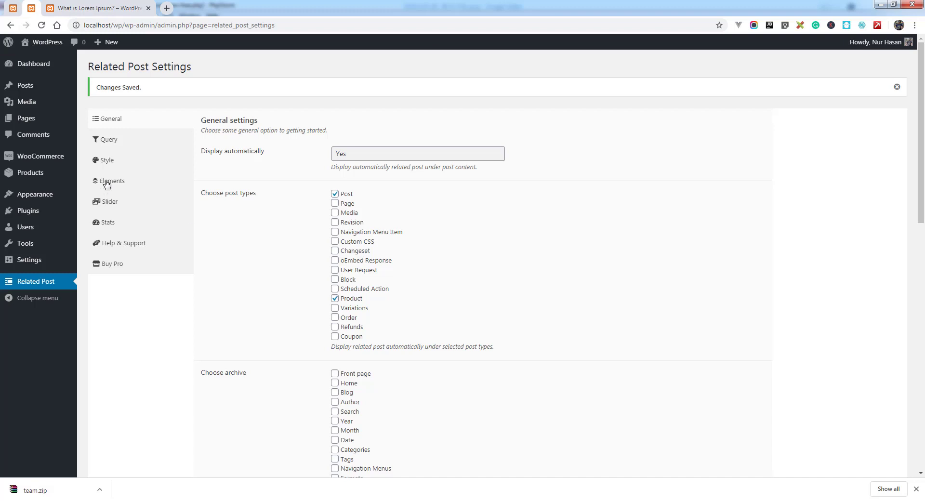
Set the Post excerpt font colour to blue.
{"action": "left_click", "coordinate": [107, 183]}
{"action": "left_click", "coordinate": [354, 177]}
{"action": "scroll", "coordinate": [297, 319], "scroll_direction": "down", "scroll_amount": 3}
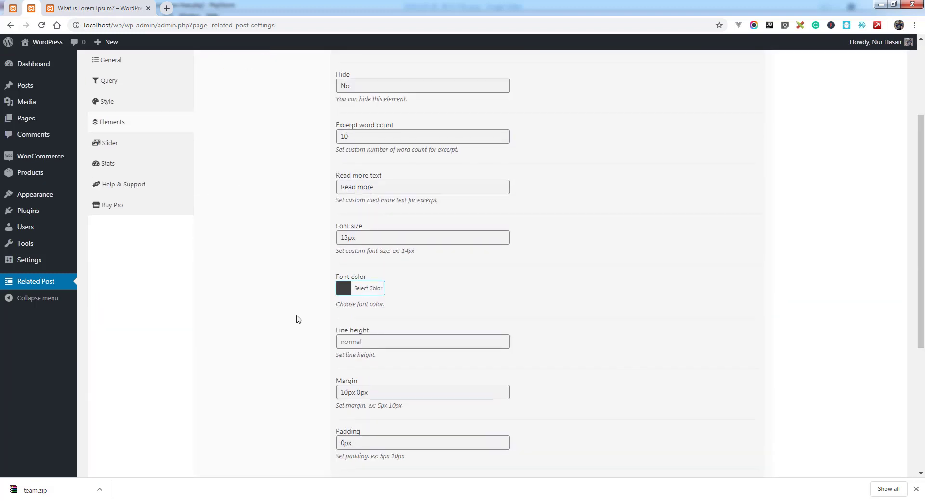
{"action": "left_click", "coordinate": [377, 285]}
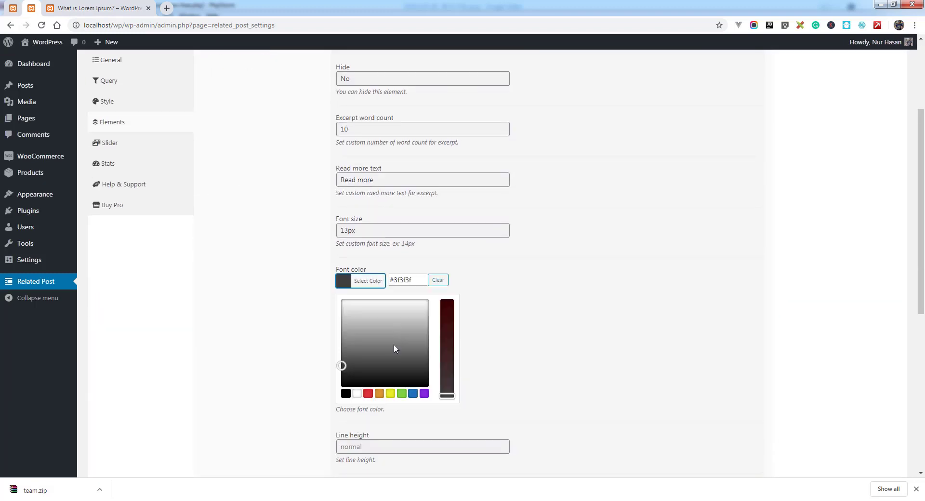
{"action": "left_click", "coordinate": [413, 394]}
{"action": "left_click", "coordinate": [291, 311]}
Replace the excerpt's Read more text with [...].
{"action": "scroll", "coordinate": [378, 273], "scroll_direction": "down", "scroll_amount": 2}
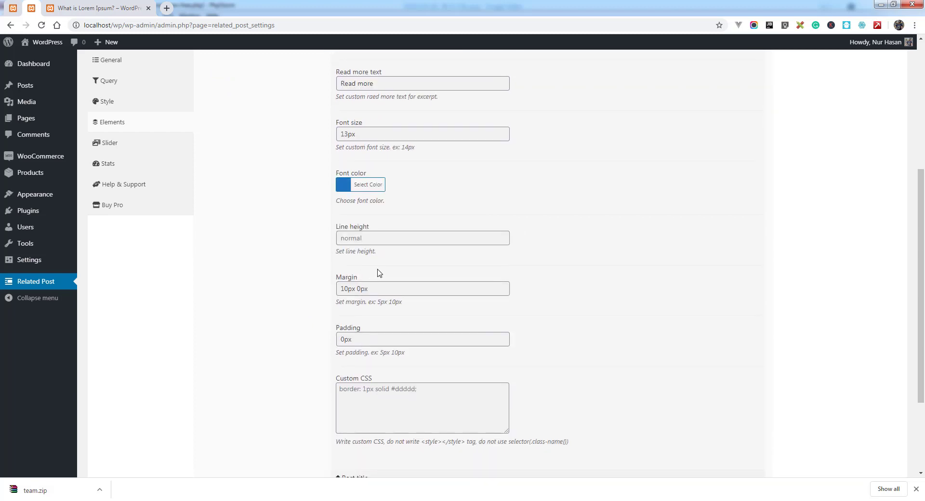
{"action": "scroll", "coordinate": [392, 248], "scroll_direction": "up", "scroll_amount": 2}
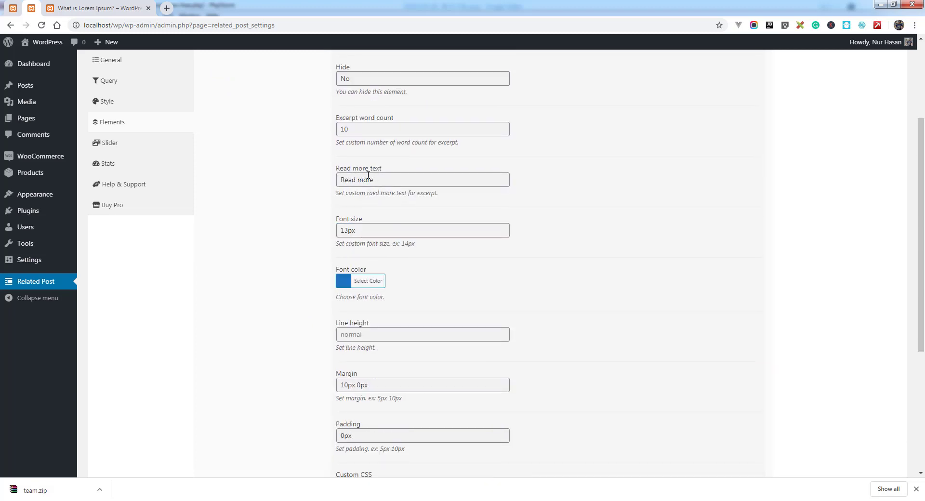
{"action": "left_click_drag", "start_coordinate": [380, 181], "coordinate": [326, 183]}
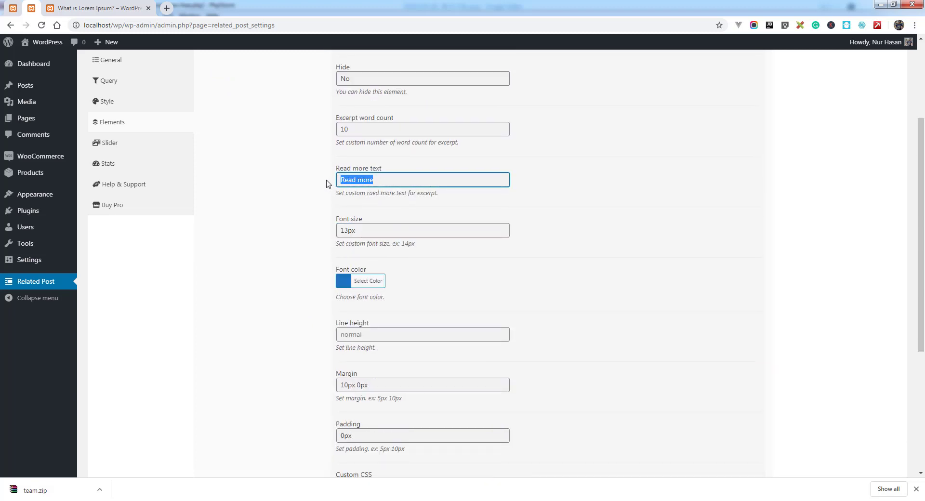
{"action": "key", "text": "BackSpace"}
{"action": "type", "text": "C"}
Review the excerpt line height, margin and padding fields, then save the excerpt settings.
{"action": "scroll", "coordinate": [284, 233], "scroll_direction": "down", "scroll_amount": 2}
{"action": "left_click", "coordinate": [345, 239]}
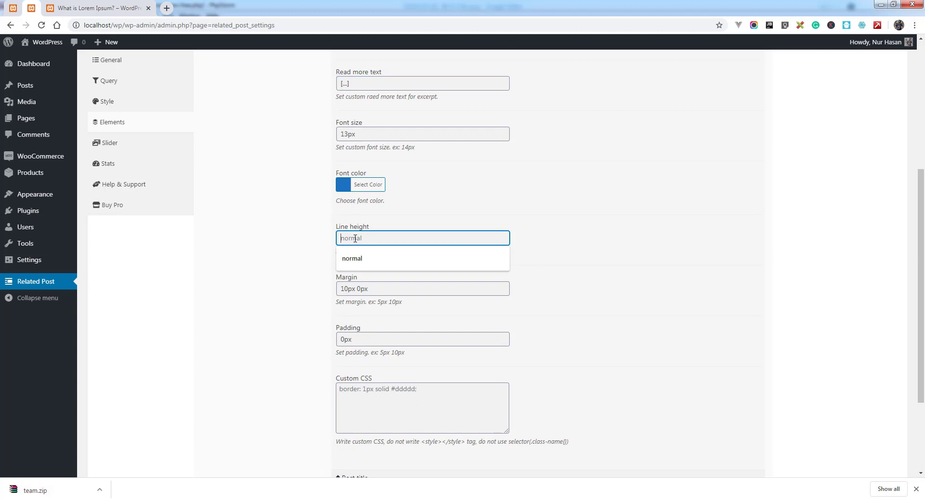
{"action": "left_click", "coordinate": [300, 261]}
{"action": "left_click_drag", "start_coordinate": [375, 291], "coordinate": [328, 328]}
{"action": "key", "text": "Tab"}
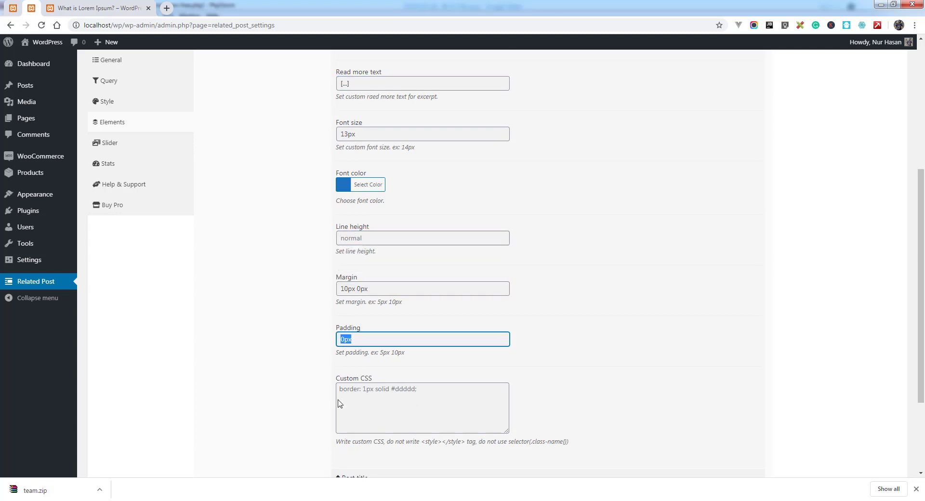
{"action": "key", "text": "Tab"}
{"action": "scroll", "coordinate": [227, 318], "scroll_direction": "down", "scroll_amount": 3}
{"action": "left_click", "coordinate": [126, 420]}
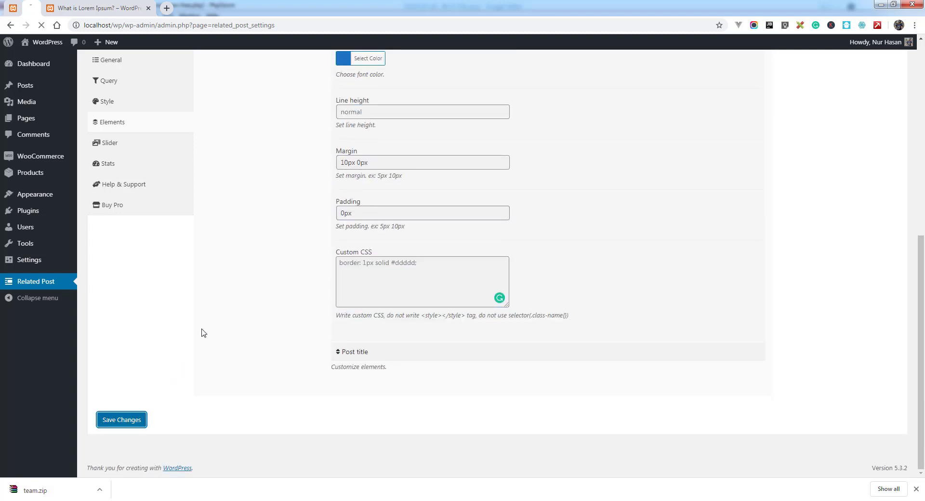
{"action": "left_click", "coordinate": [104, 8]}
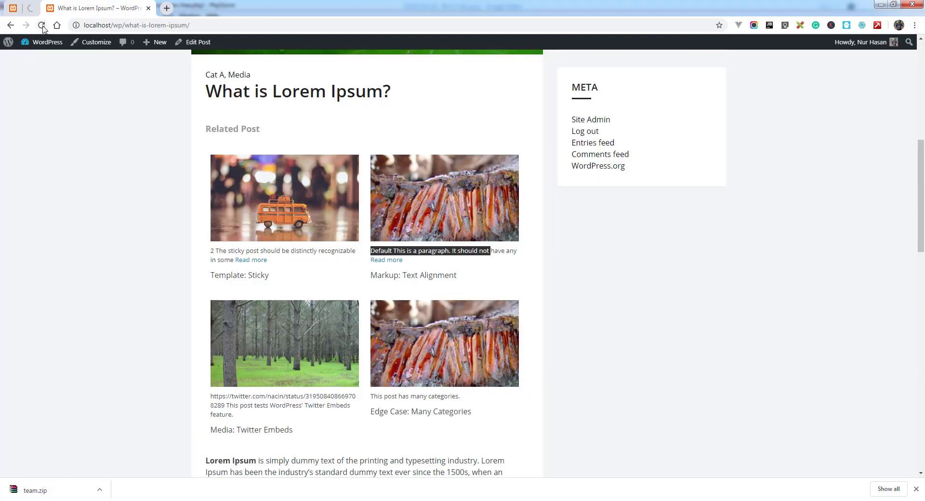
Reload the post to confirm blue excerpts ending with [...], then return to settings.
{"action": "left_click", "coordinate": [41, 25]}
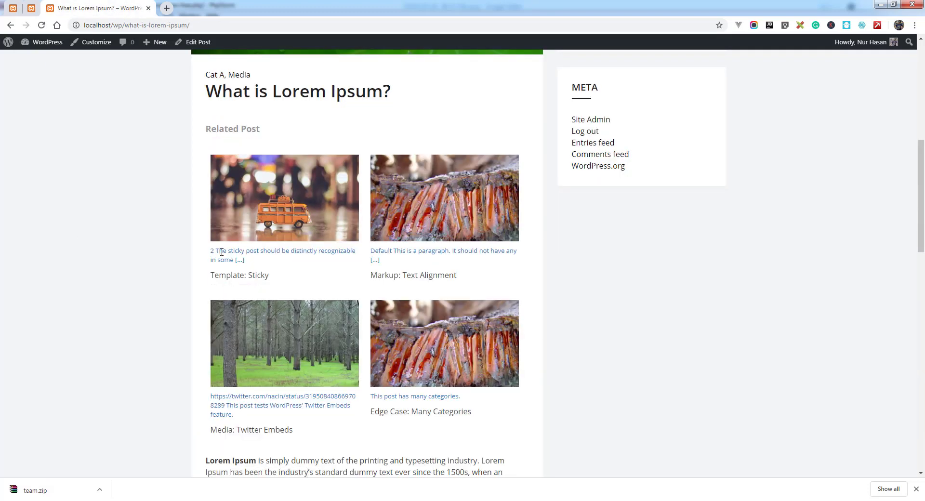
{"action": "left_click_drag", "start_coordinate": [211, 251], "coordinate": [281, 262]}
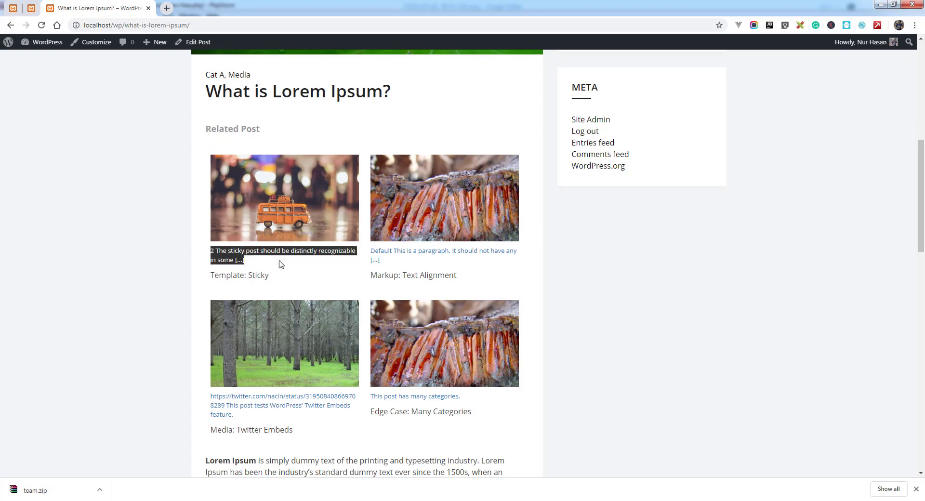
{"action": "left_click", "coordinate": [271, 263]}
{"action": "scroll", "coordinate": [170, 260], "scroll_direction": "down", "scroll_amount": 2}
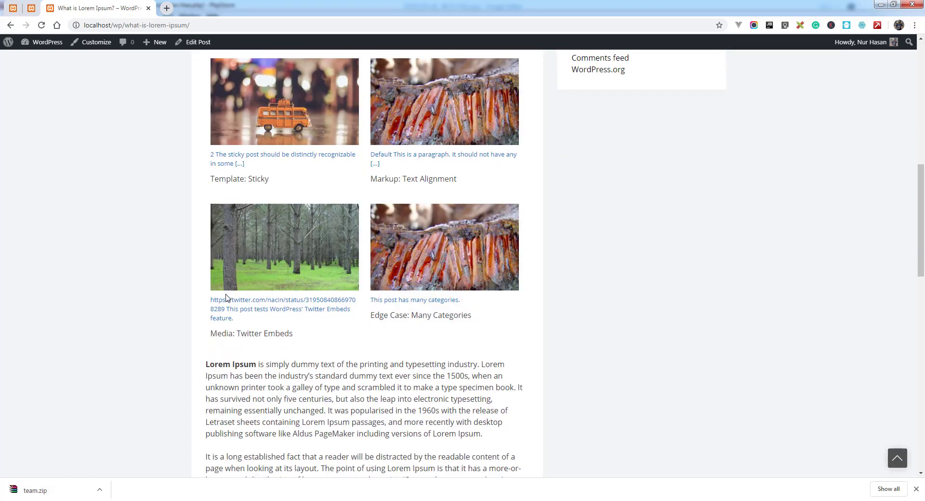
{"action": "left_click", "coordinate": [31, 10]}
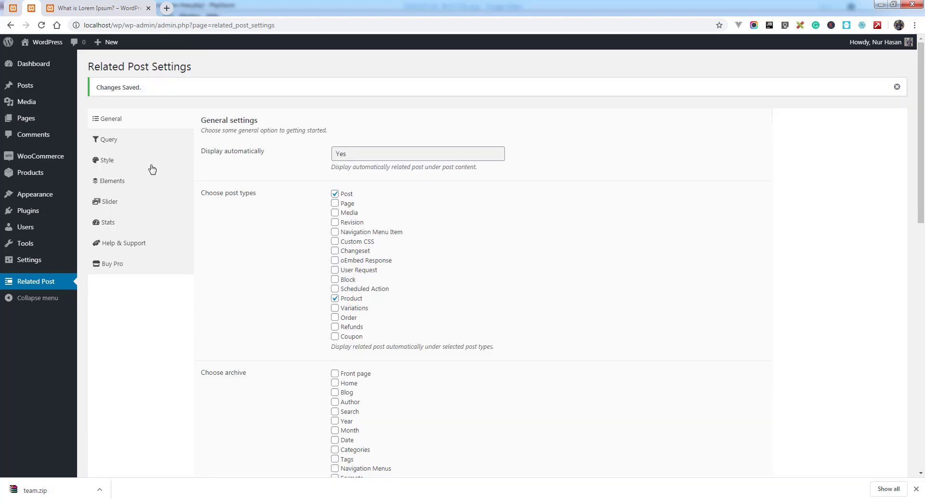
Open the Post title element settings and set its font colour to purple.
{"action": "left_click", "coordinate": [114, 185]}
{"action": "left_click", "coordinate": [358, 195]}
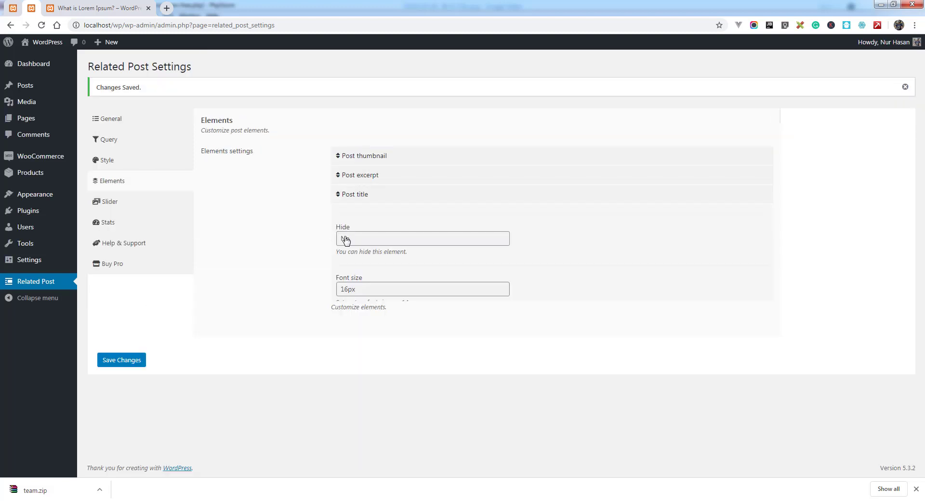
{"action": "scroll", "coordinate": [342, 247], "scroll_direction": "down", "scroll_amount": 1}
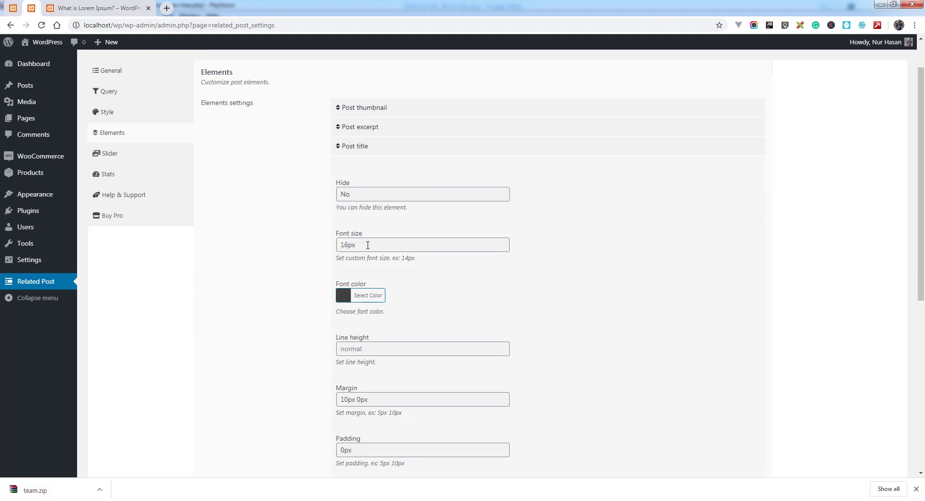
{"action": "left_click_drag", "start_coordinate": [368, 245], "coordinate": [295, 252]}
{"action": "left_click", "coordinate": [295, 253]}
{"action": "left_click", "coordinate": [367, 296]}
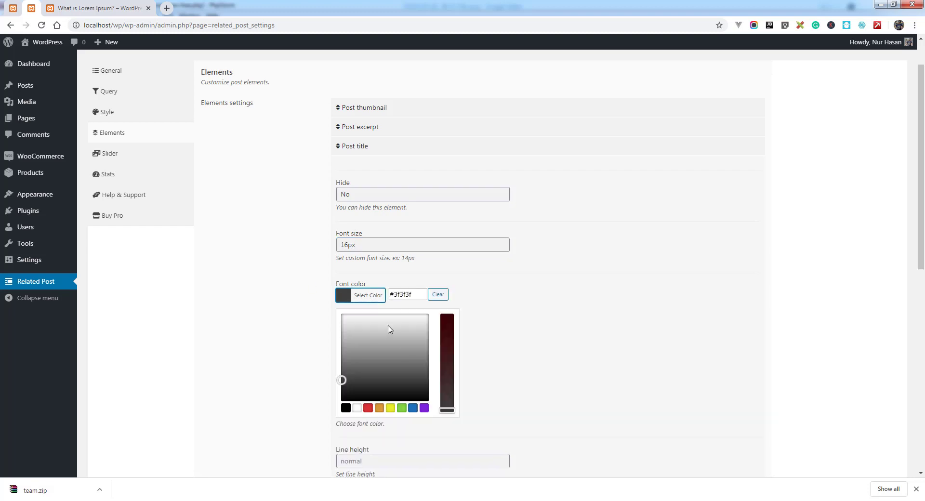
{"action": "left_click", "coordinate": [423, 408]}
{"action": "left_click", "coordinate": [277, 313]}
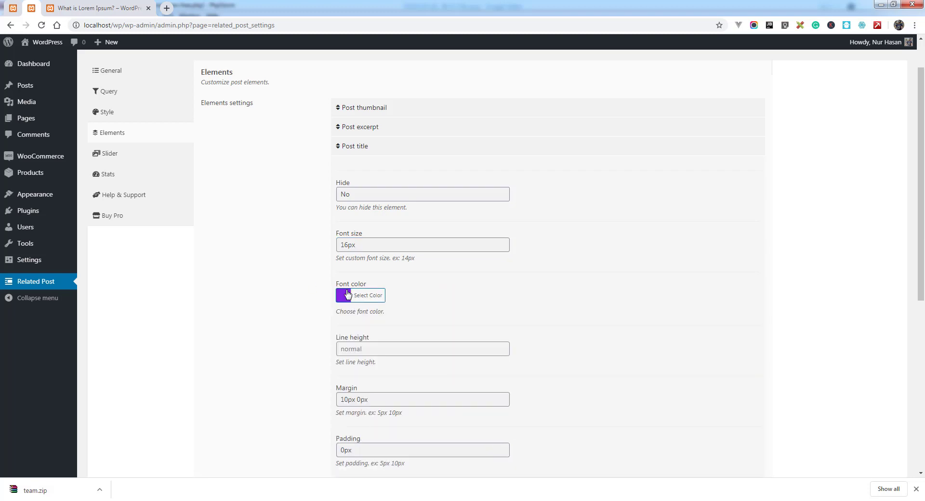
Review the remaining title fields including Icon, then save the title settings.
{"action": "scroll", "coordinate": [327, 290], "scroll_direction": "down", "scroll_amount": 1}
{"action": "scroll", "coordinate": [327, 290], "scroll_direction": "down", "scroll_amount": 1}
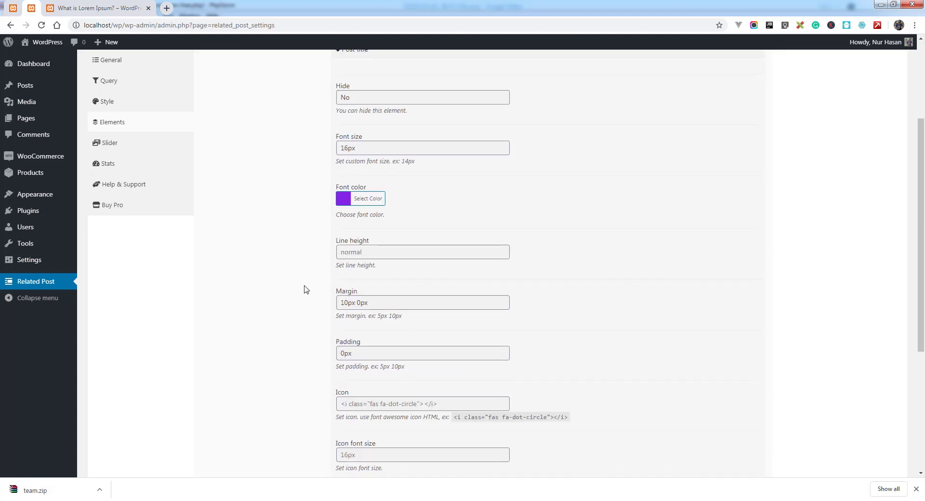
{"action": "scroll", "coordinate": [305, 289], "scroll_direction": "down", "scroll_amount": 1}
{"action": "left_click_drag", "start_coordinate": [369, 256], "coordinate": [309, 269]}
{"action": "left_click_drag", "start_coordinate": [352, 305], "coordinate": [306, 316]}
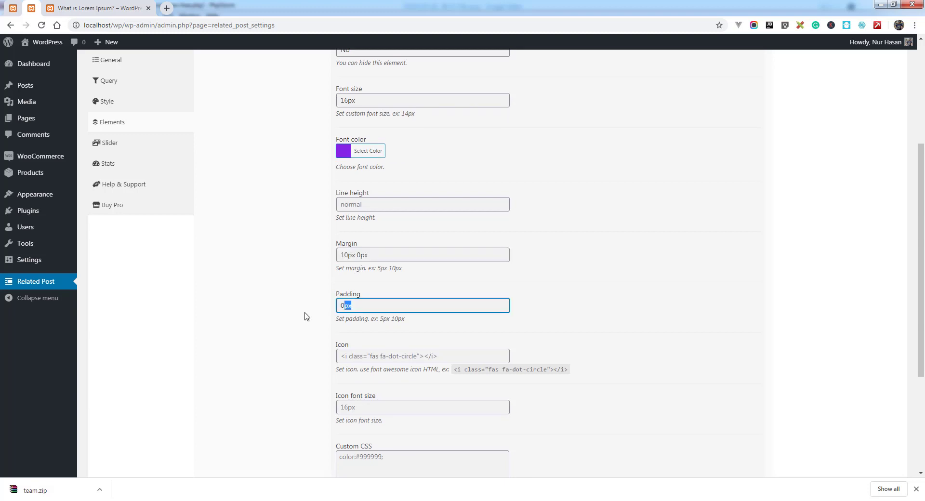
{"action": "left_click", "coordinate": [360, 359]}
{"action": "scroll", "coordinate": [252, 311], "scroll_direction": "down", "scroll_amount": 2}
{"action": "left_click", "coordinate": [308, 287]}
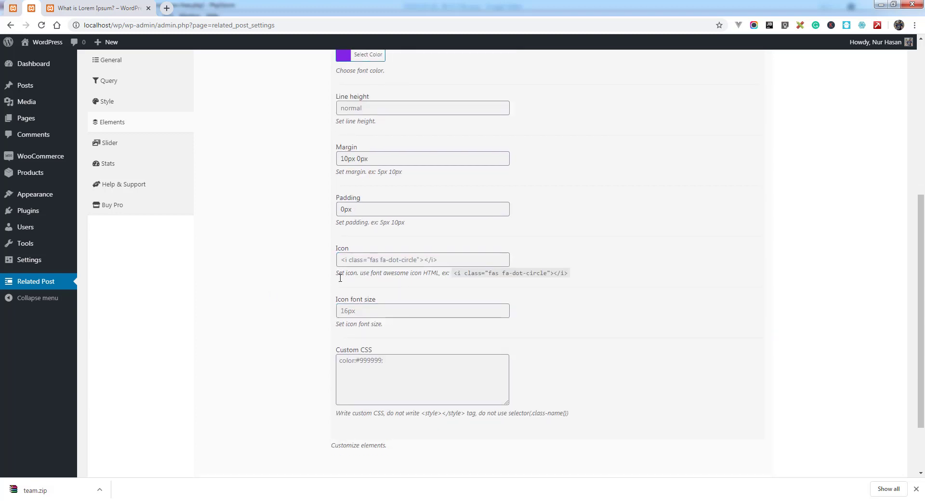
{"action": "scroll", "coordinate": [255, 310], "scroll_direction": "down", "scroll_amount": 2}
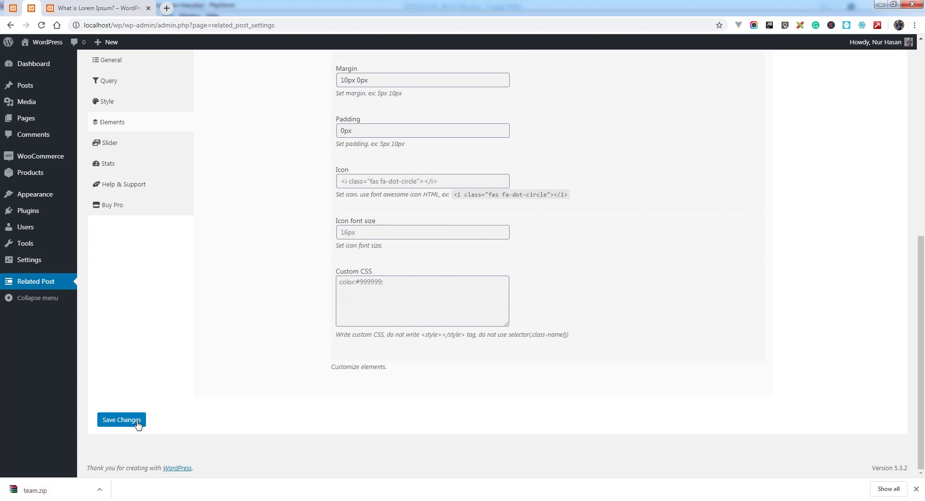
{"action": "left_click", "coordinate": [121, 419]}
{"action": "left_click", "coordinate": [75, 8]}
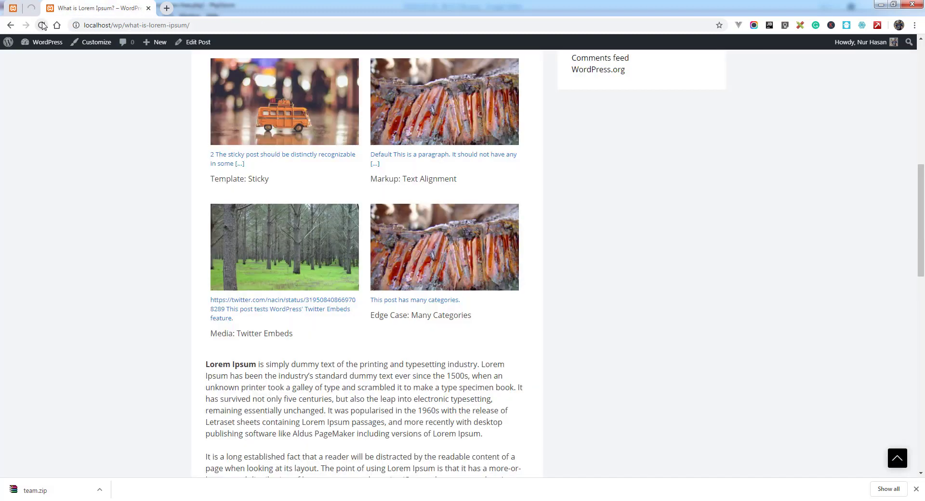
Reload the post page twice to see the purple related-post titles.
{"action": "left_click", "coordinate": [43, 25]}
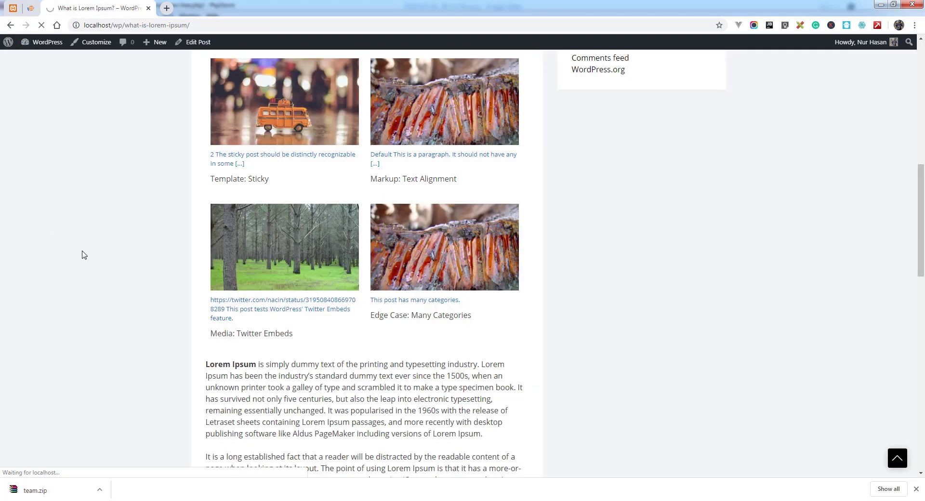
{"action": "scroll", "coordinate": [83, 254], "scroll_direction": "up", "scroll_amount": 1}
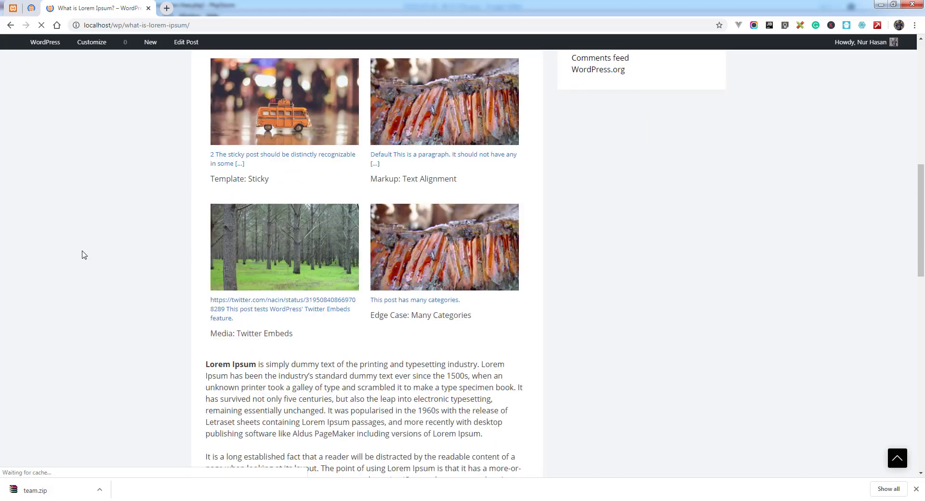
{"action": "left_click", "coordinate": [42, 25]}
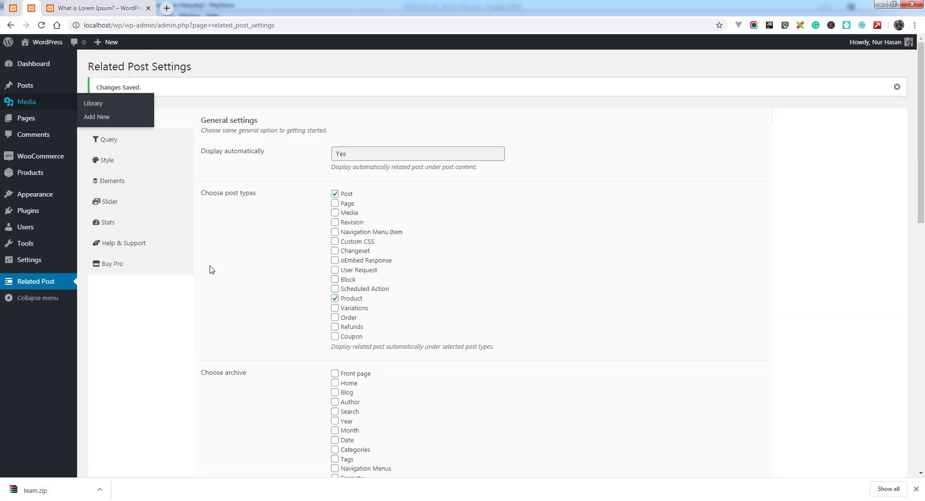
Set the Post title icon to <i class="fas fa-dot-circle"></i>, save, and return to the post page.
{"action": "left_click", "coordinate": [116, 182]}
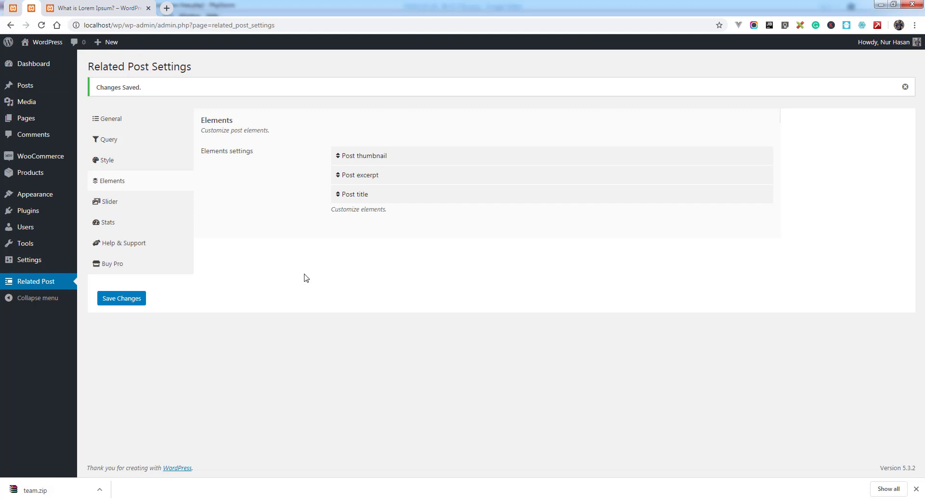
{"action": "left_click", "coordinate": [341, 198]}
{"action": "scroll", "coordinate": [289, 313], "scroll_direction": "down", "scroll_amount": 7}
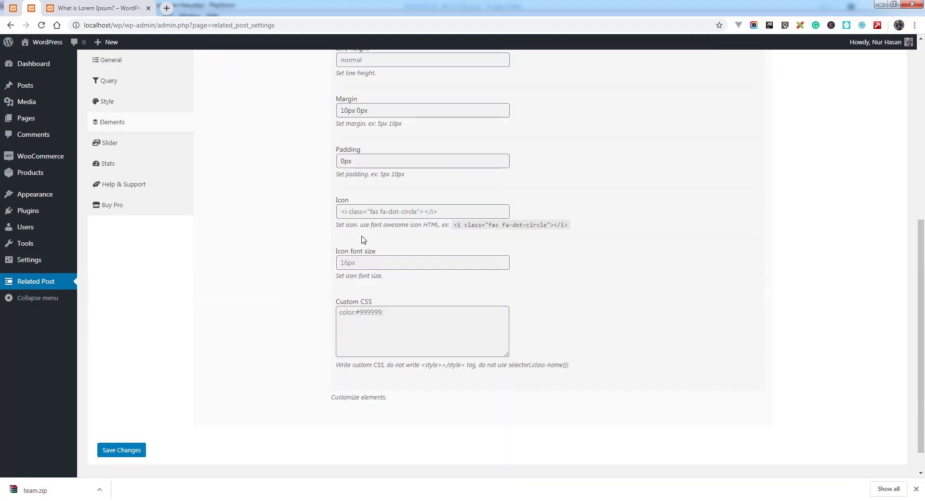
{"action": "left_click", "coordinate": [380, 212]}
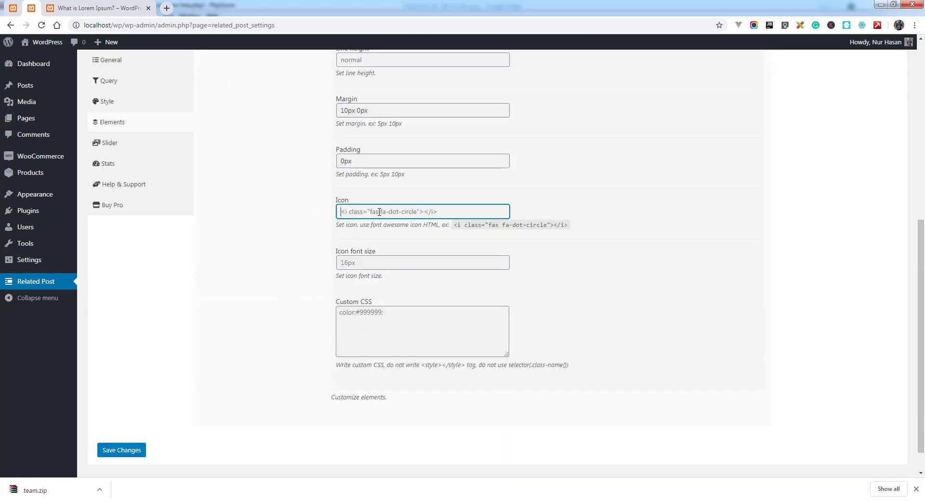
{"action": "left_click", "coordinate": [379, 232]}
{"action": "left_click", "coordinate": [135, 451]}
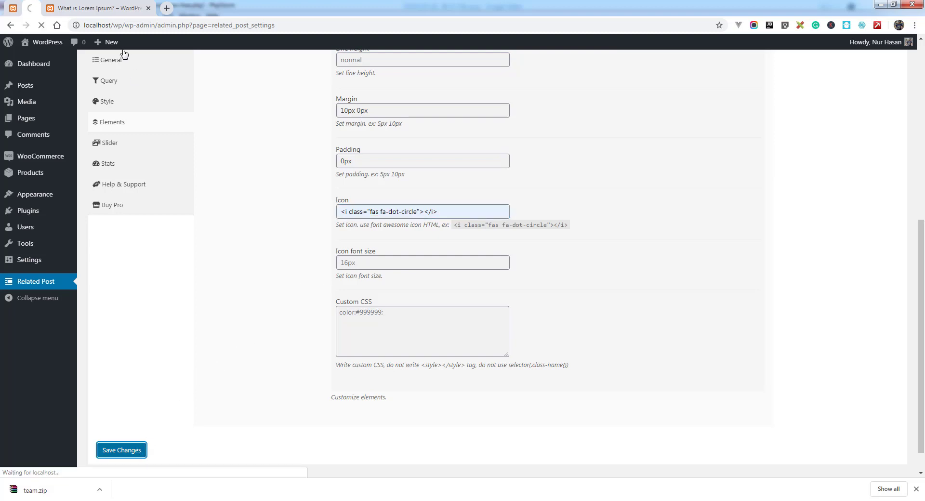
{"action": "left_click", "coordinate": [102, 9]}
Reload the 'What is Lorem Ipsum?' post to check for purple related-post titles with dot-circle icons.
{"action": "left_click", "coordinate": [43, 26]}
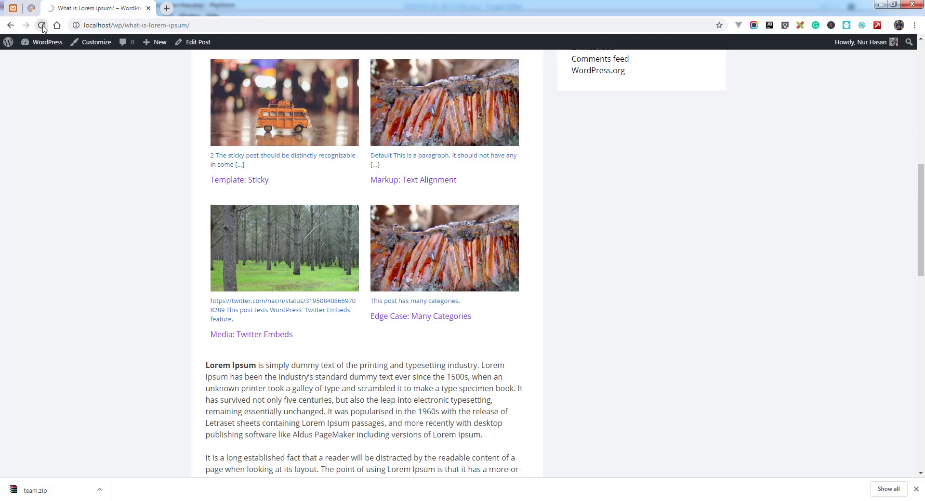